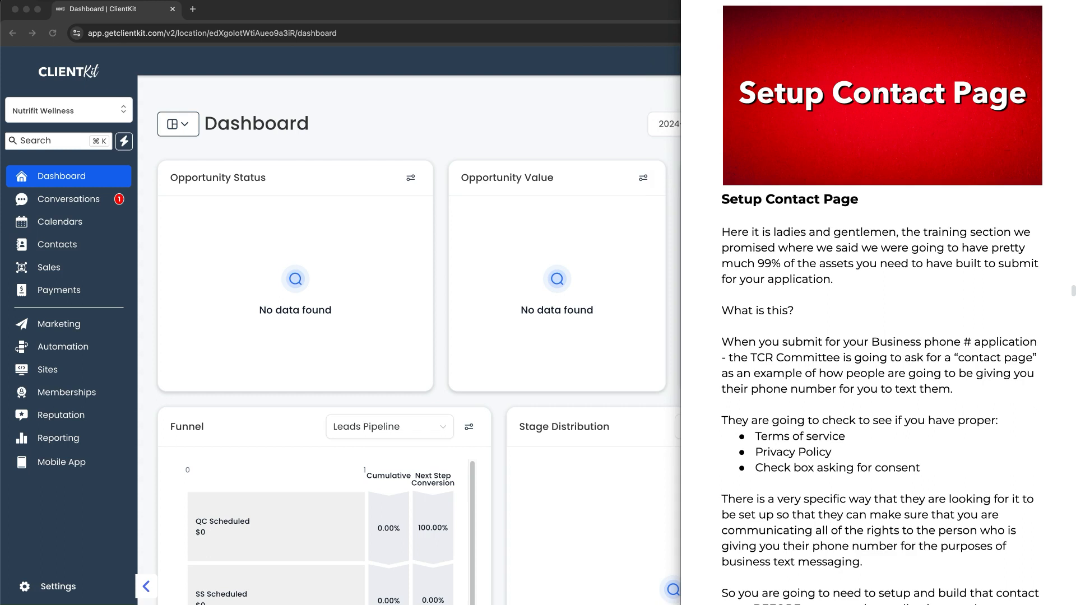
- Read the guide's Setup Contact Page section on the terms of service, privacy policy and consent checkbox requirements
left_click_drag(733, 292, 894, 287)
mouse_move(822, 186)
left_mouse_down()
mouse_move(701, 193)
mouse_move(740, 178)
left_mouse_up()
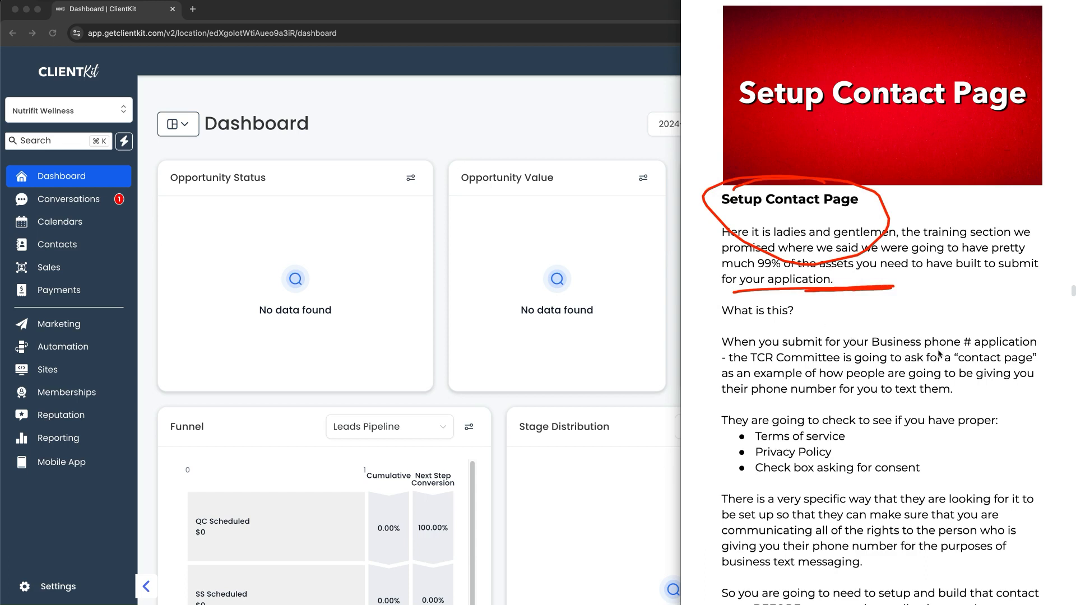
left_click_drag(943, 354, 1023, 352)
mouse_move(990, 365)
left_mouse_down()
mouse_move(1040, 355)
mouse_move(988, 361)
left_mouse_up()
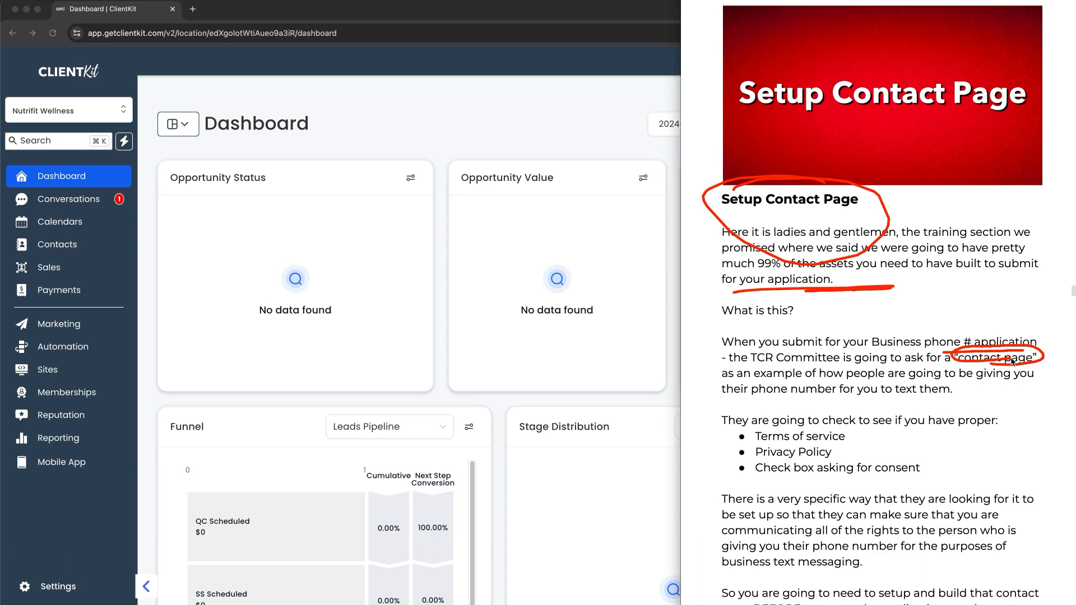
left_click_drag(860, 432, 890, 412)
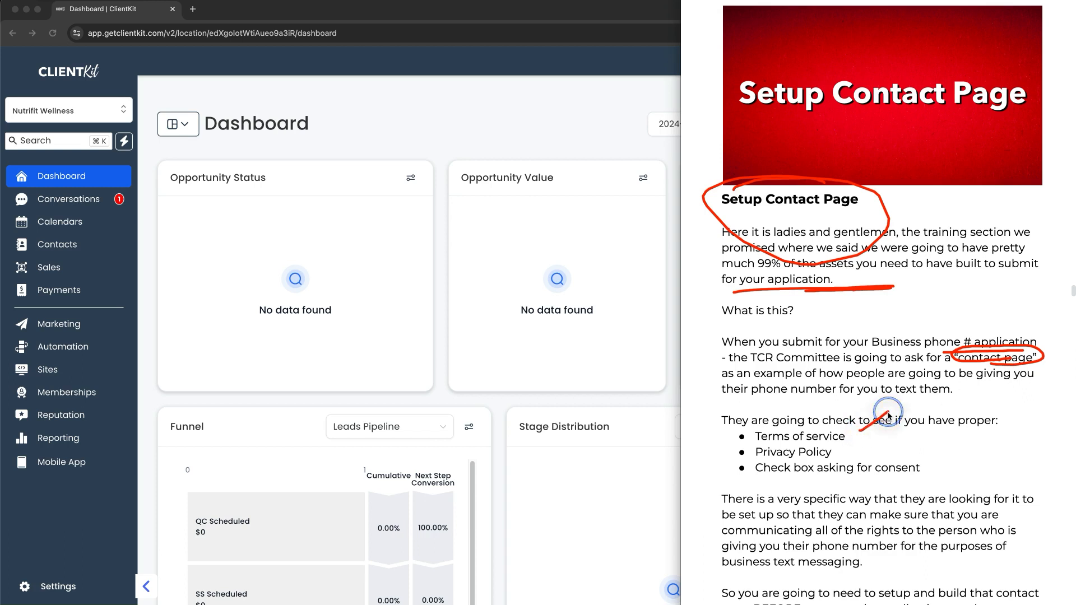
left_click_drag(849, 448, 885, 430)
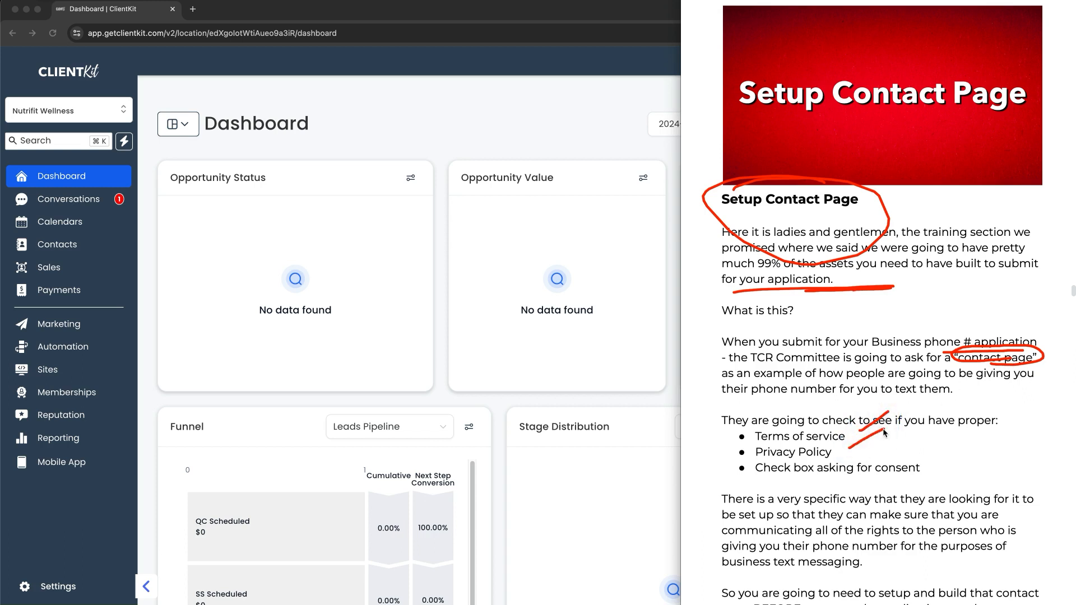
left_click_drag(847, 475, 910, 476)
key("Escape")
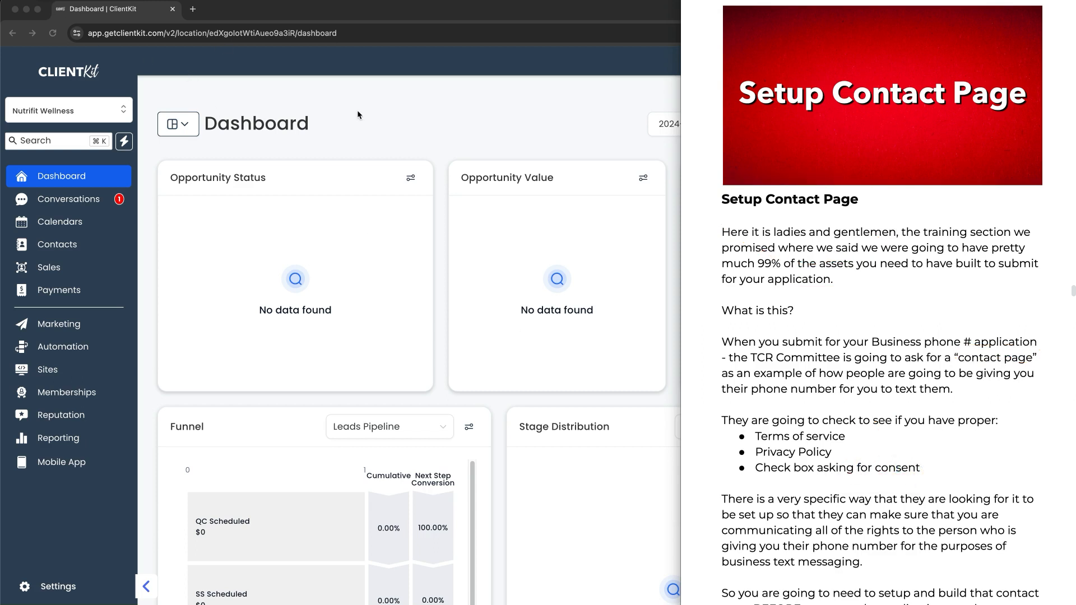
scroll(920, 294, "down", 5)
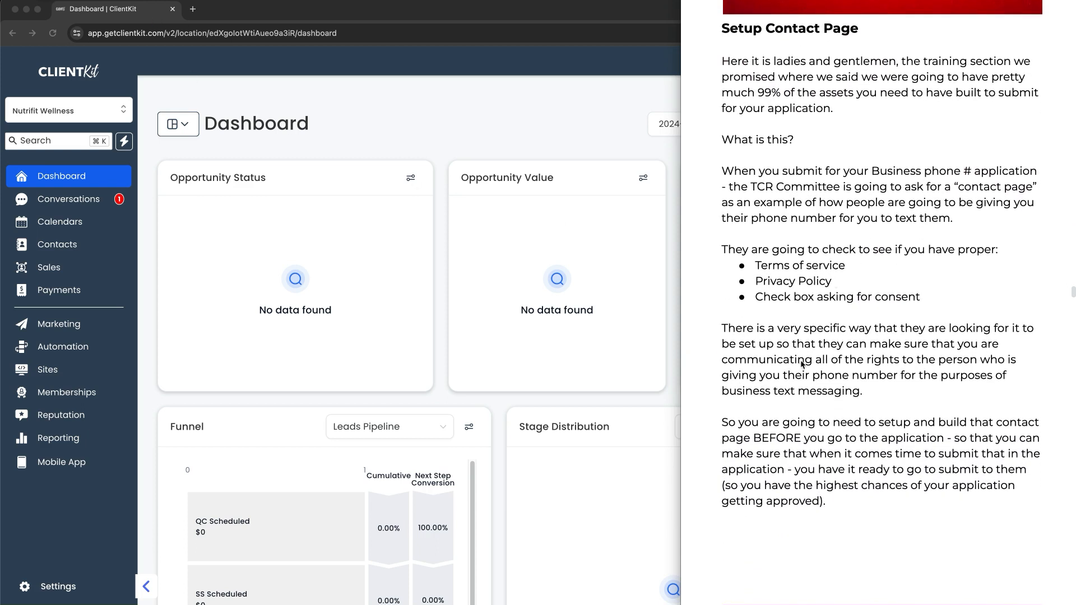
left_click_drag(900, 371, 986, 368)
left_click_drag(851, 384, 947, 383)
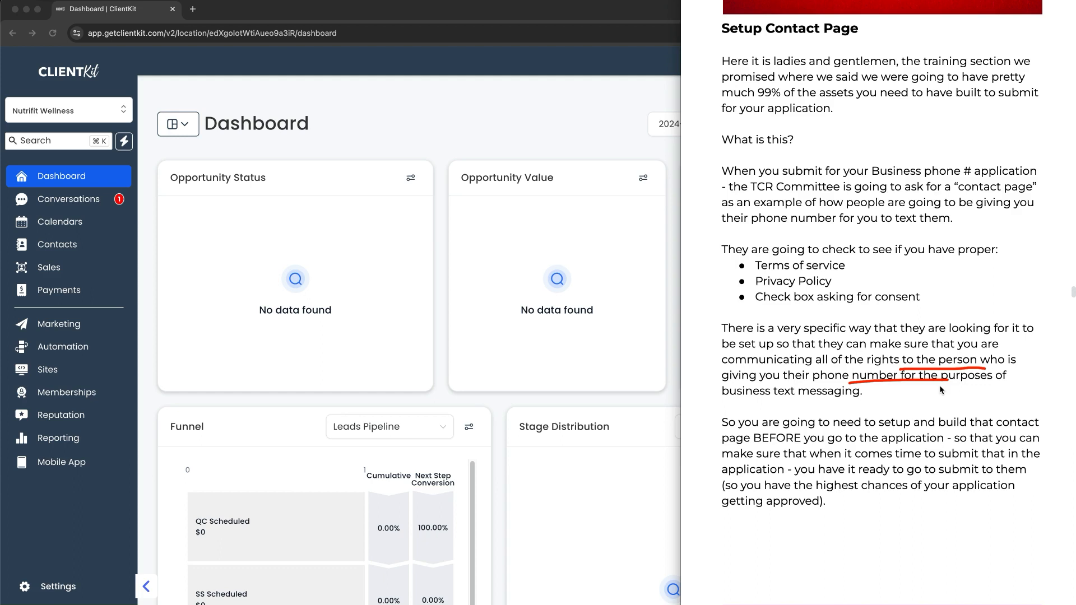
left_click_drag(895, 446, 963, 447)
left_click_drag(860, 494, 981, 496)
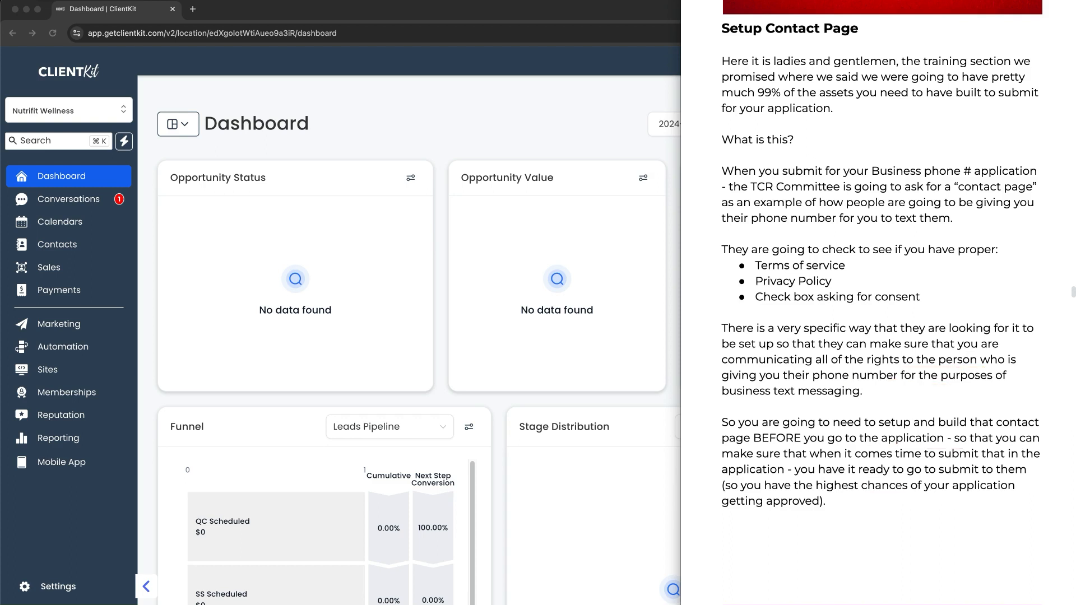
- Read the guide's "Am I going to have to build this myself?" section about the ready-made contact page template
scroll(865, 308, "down", 10)
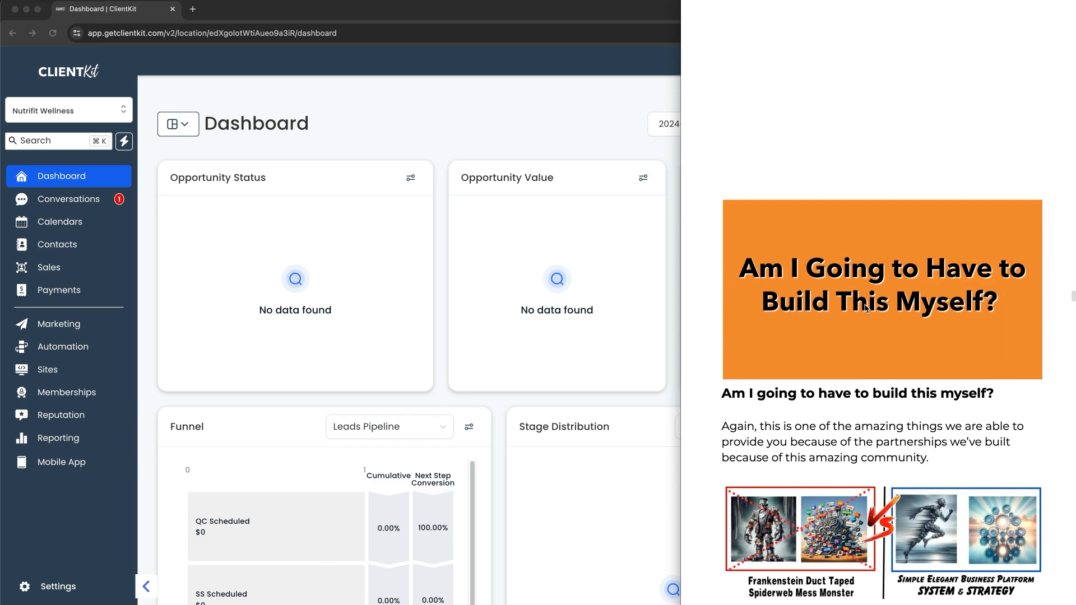
scroll(866, 309, "down", 3)
scroll(866, 308, "down", 1)
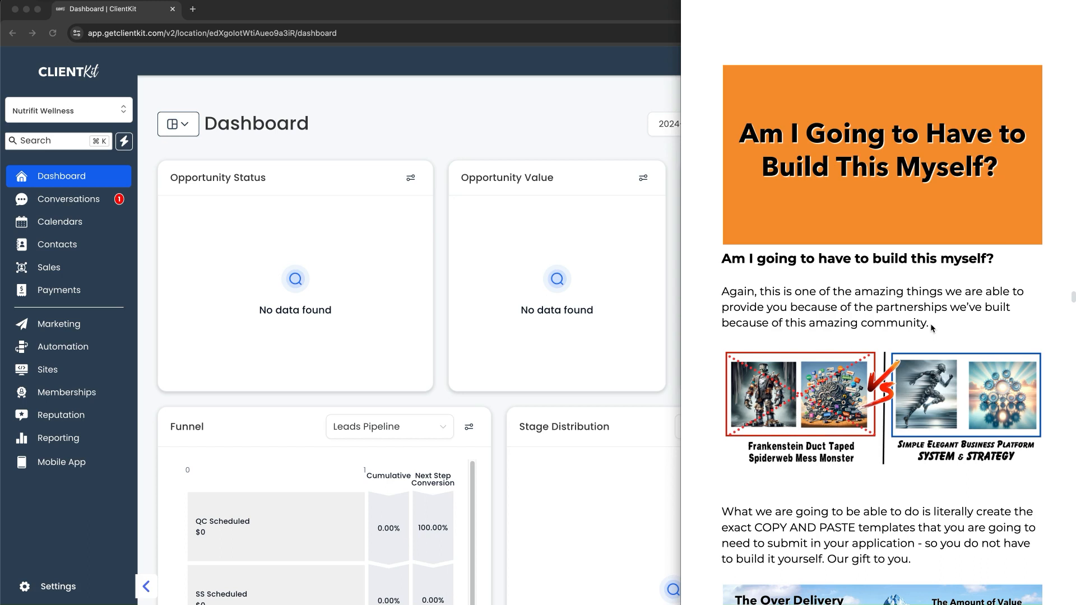
scroll(932, 328, "down", 4)
scroll(932, 328, "down", 2)
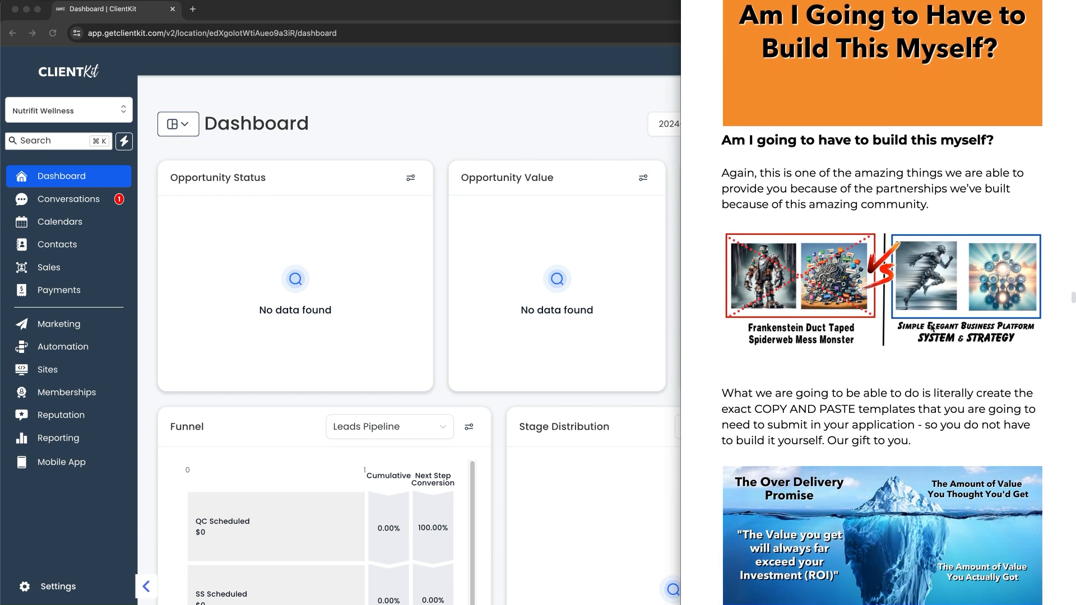
scroll(930, 326, "down", 3)
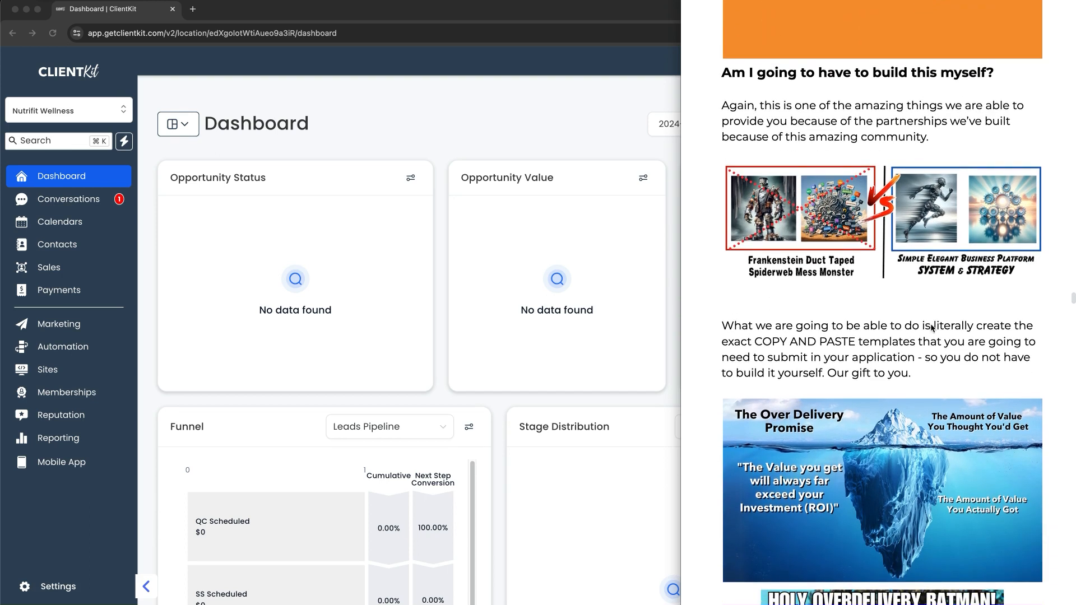
scroll(930, 327, "down", 4)
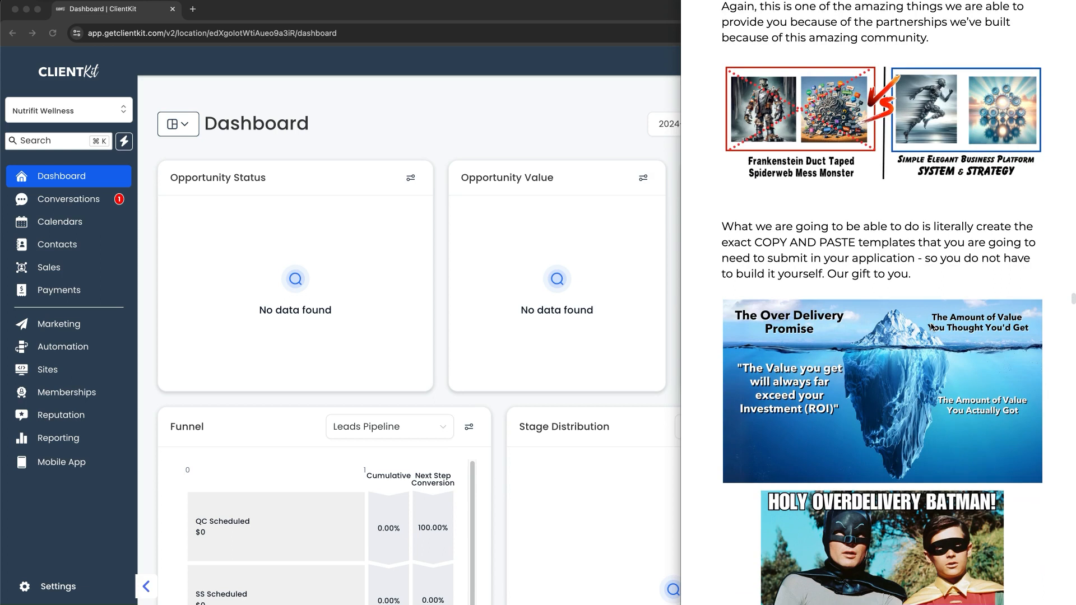
scroll(932, 325, "down", 3)
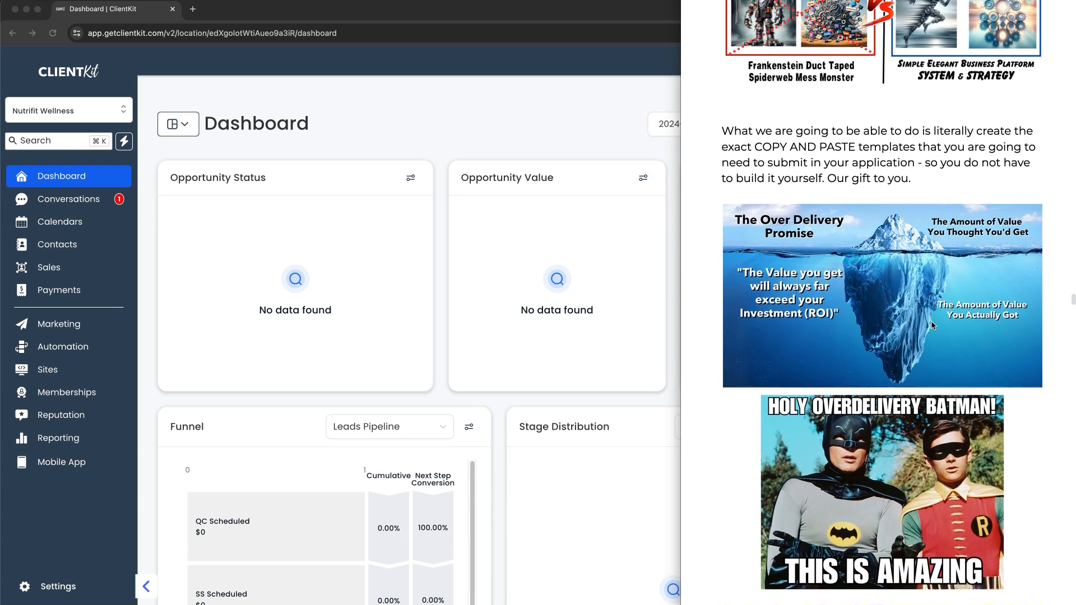
scroll(933, 325, "down", 1)
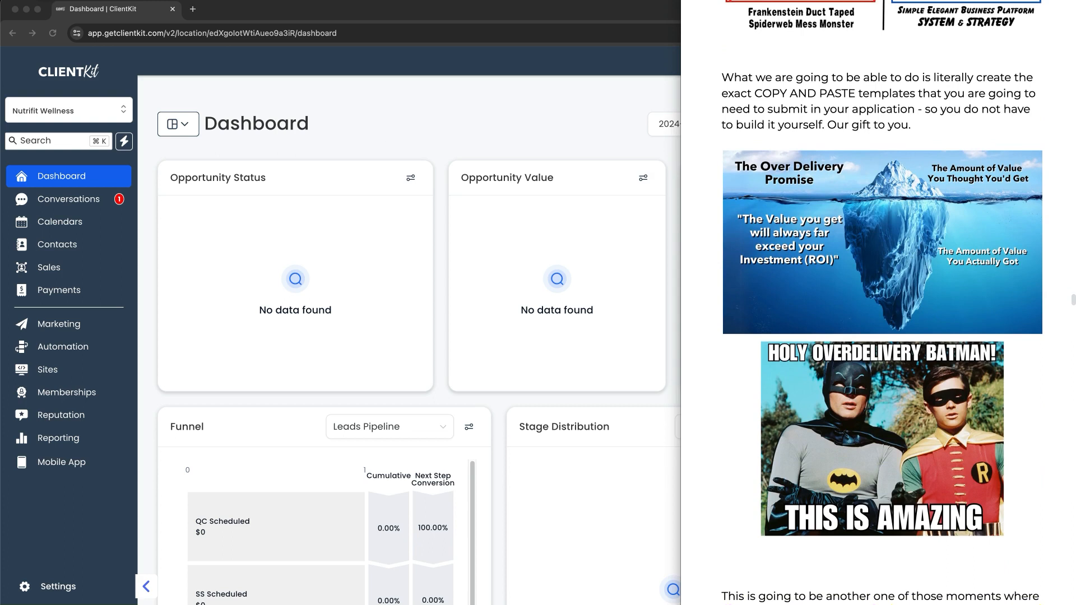
mouse_move(868, 192)
left_mouse_down()
mouse_move(948, 181)
mouse_move(861, 199)
mouse_move(881, 241)
mouse_move(947, 227)
mouse_move(911, 208)
left_mouse_up()
key("Escape")
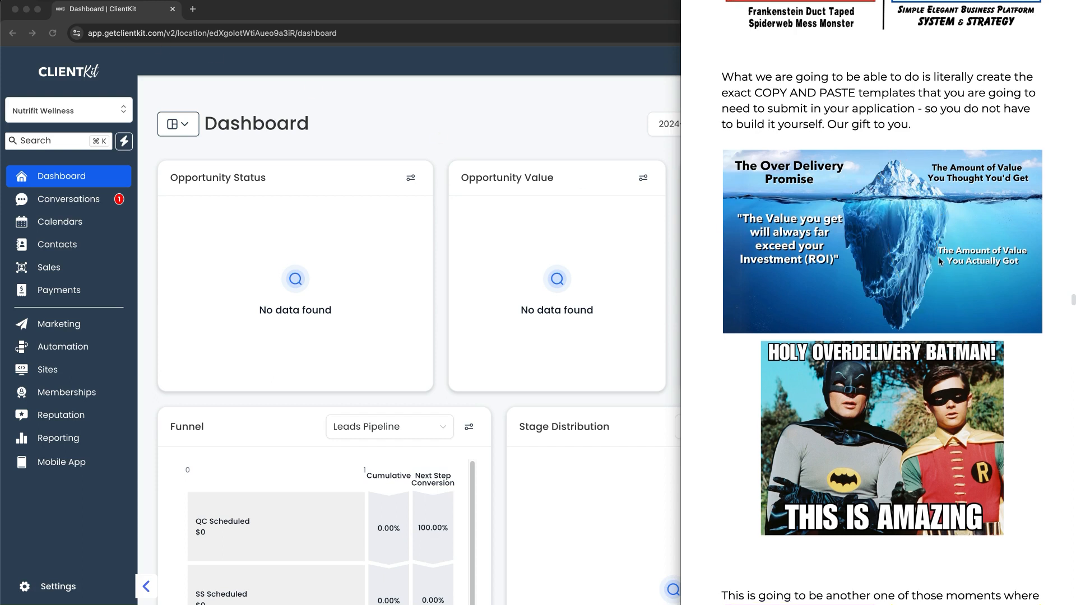
scroll(941, 261, "down", 4)
scroll(941, 261, "down", 5)
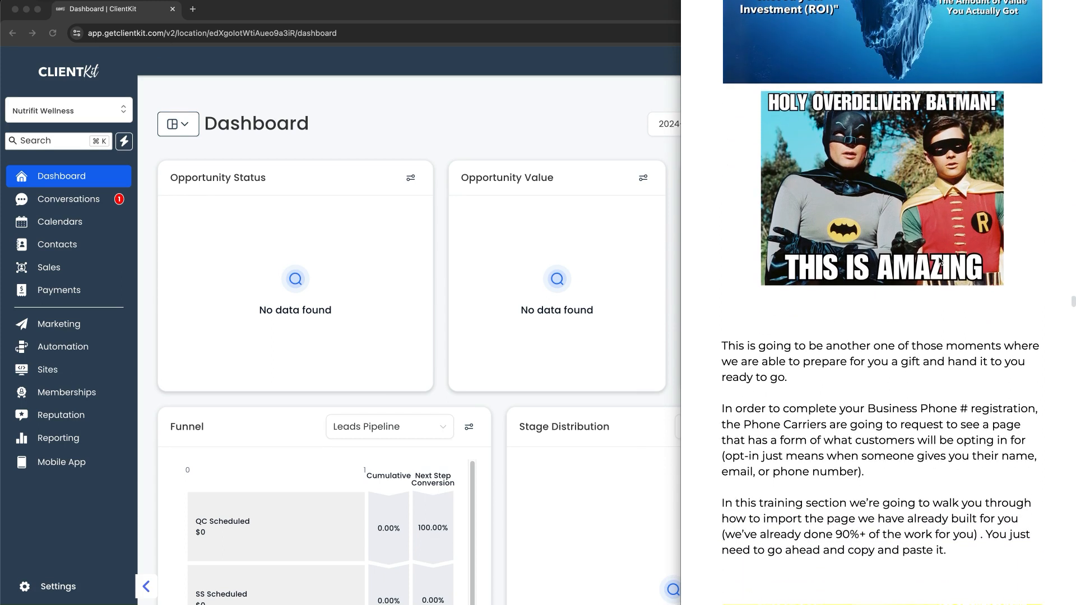
scroll(940, 261, "down", 1)
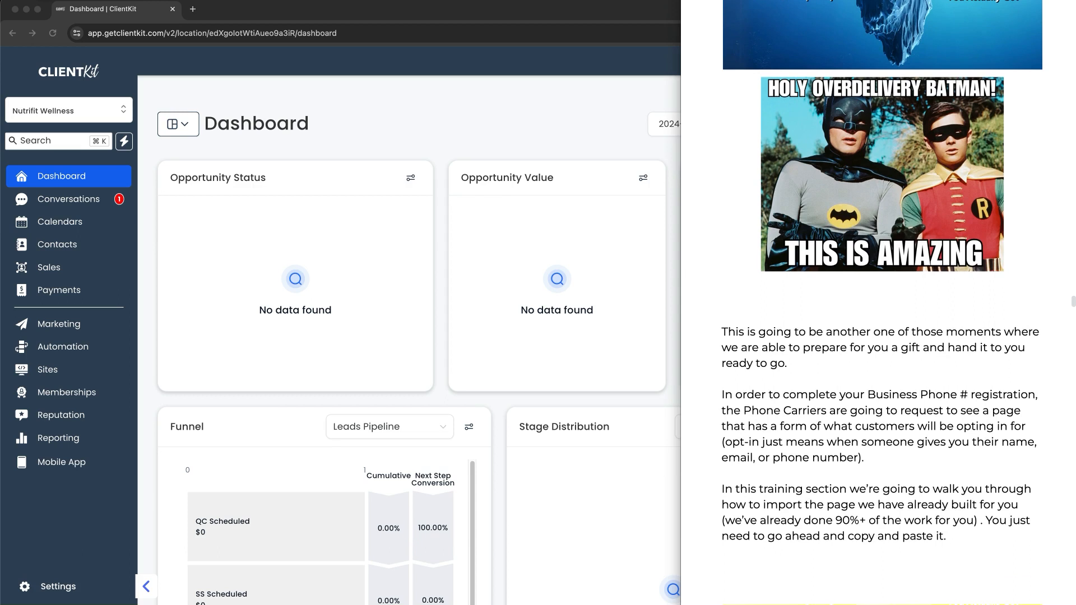
- Review the "Step by Step - Contact Page Setup" instructions, focusing on confirming that the form is built
scroll(1036, 357, "down", 10)
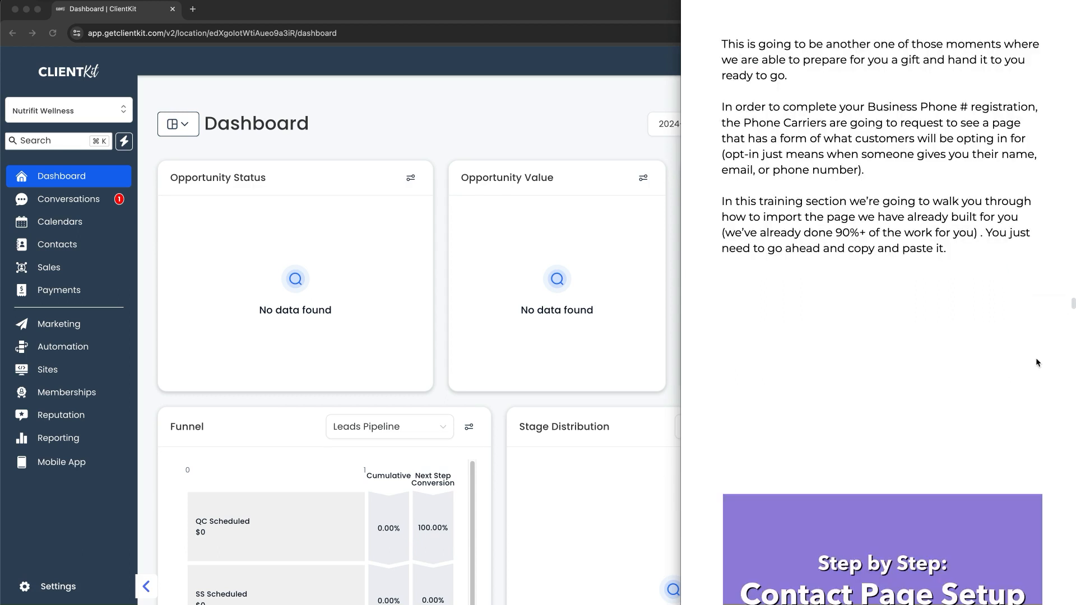
scroll(1011, 362, "down", 4)
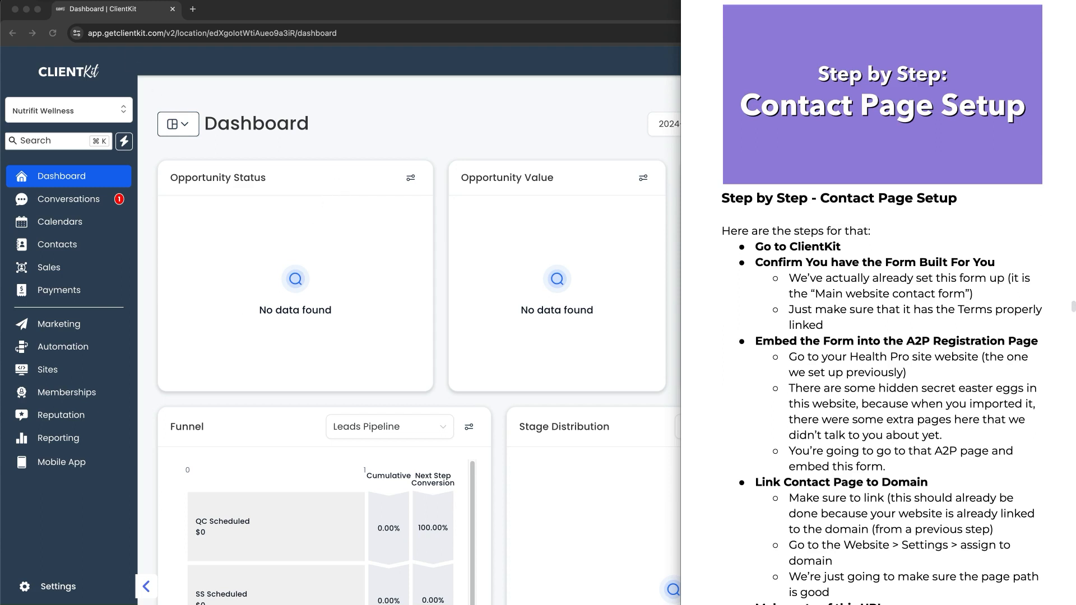
mouse_move(898, 256)
left_mouse_down()
mouse_move(1037, 283)
mouse_move(1014, 321)
mouse_move(755, 320)
mouse_move(829, 244)
mouse_move(882, 252)
left_mouse_up()
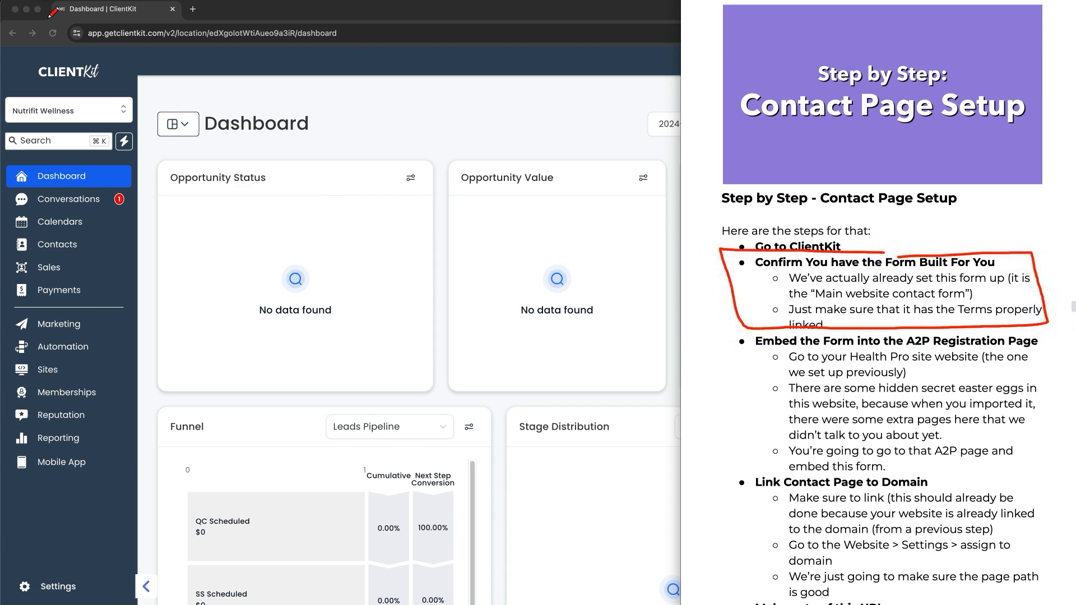
- Switch to ClientKit and open the form builder's list of forms within Sites
left_click(313, 150)
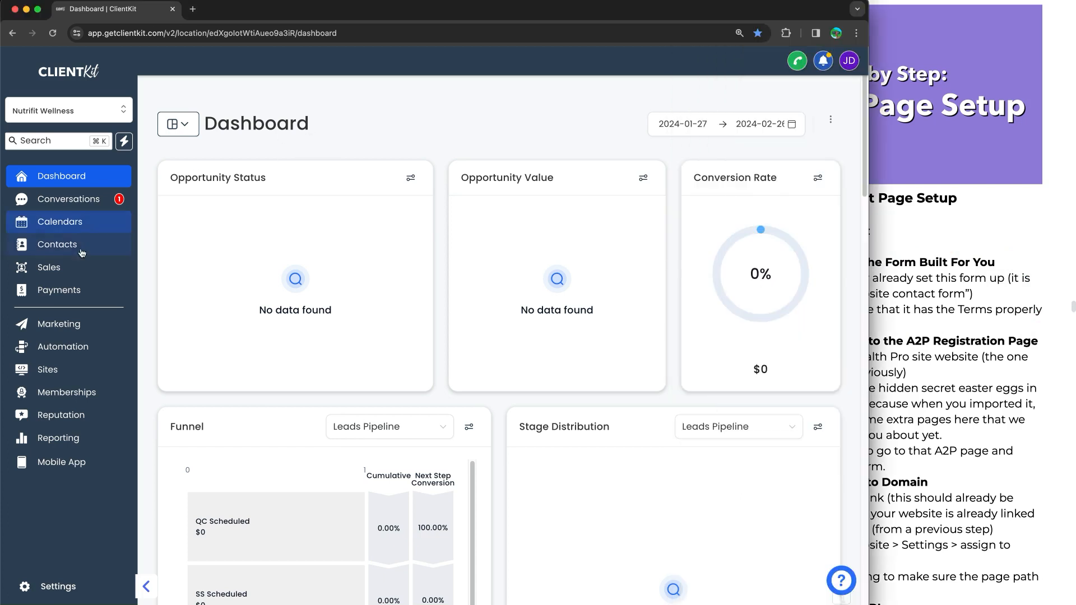
left_click(47, 370)
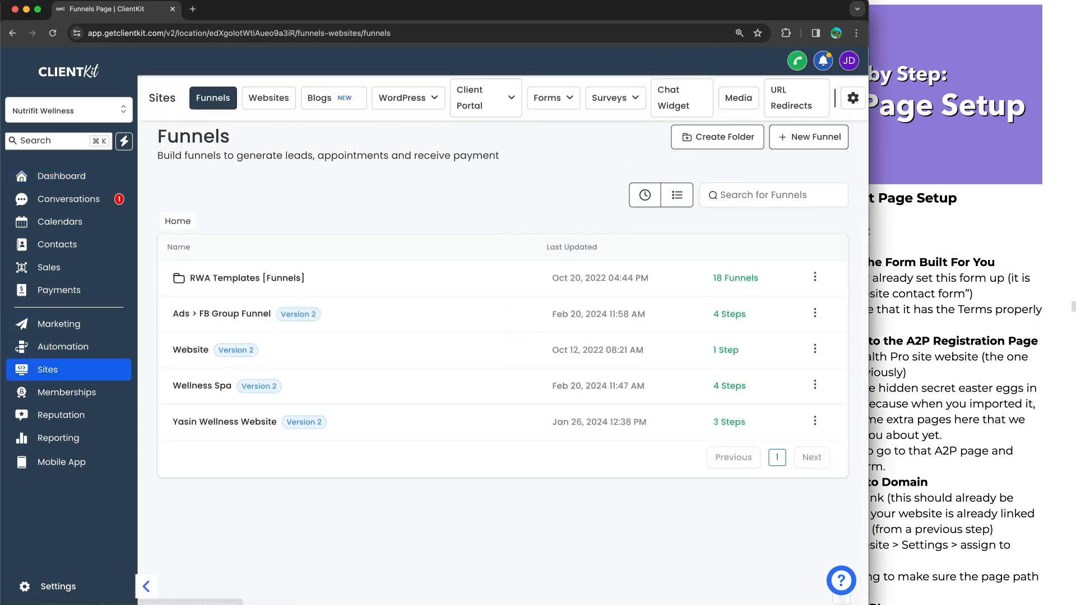
left_click_drag(563, 72, 586, 95)
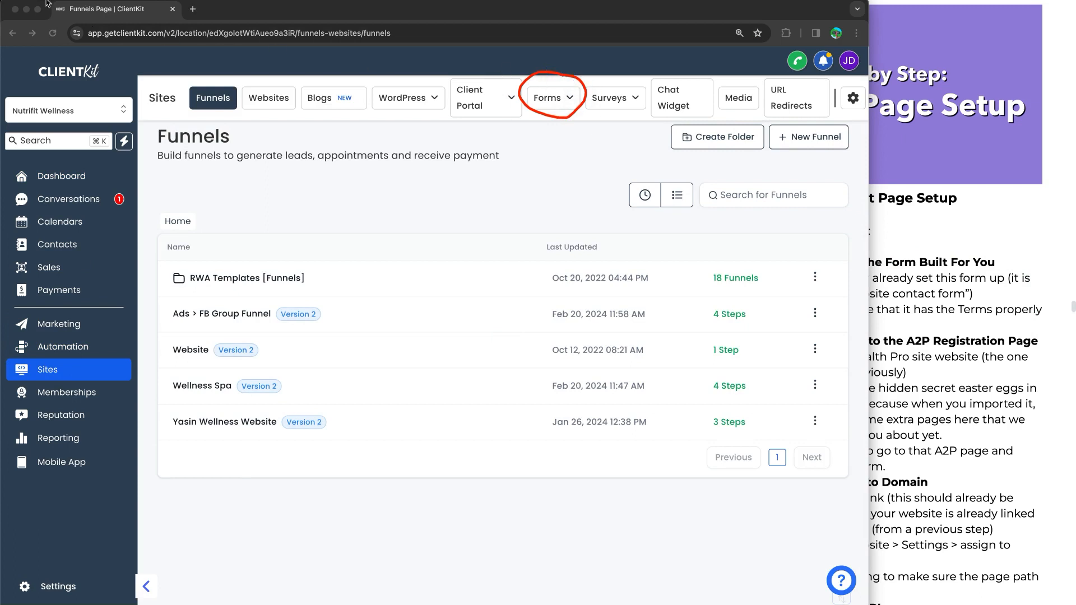
left_click(547, 98)
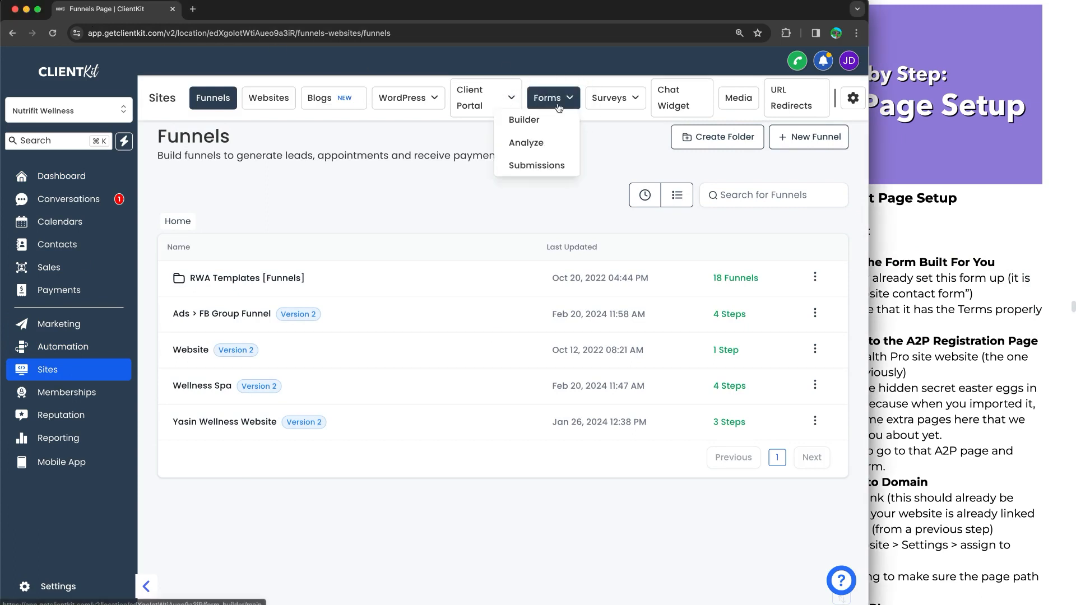
left_click(527, 116)
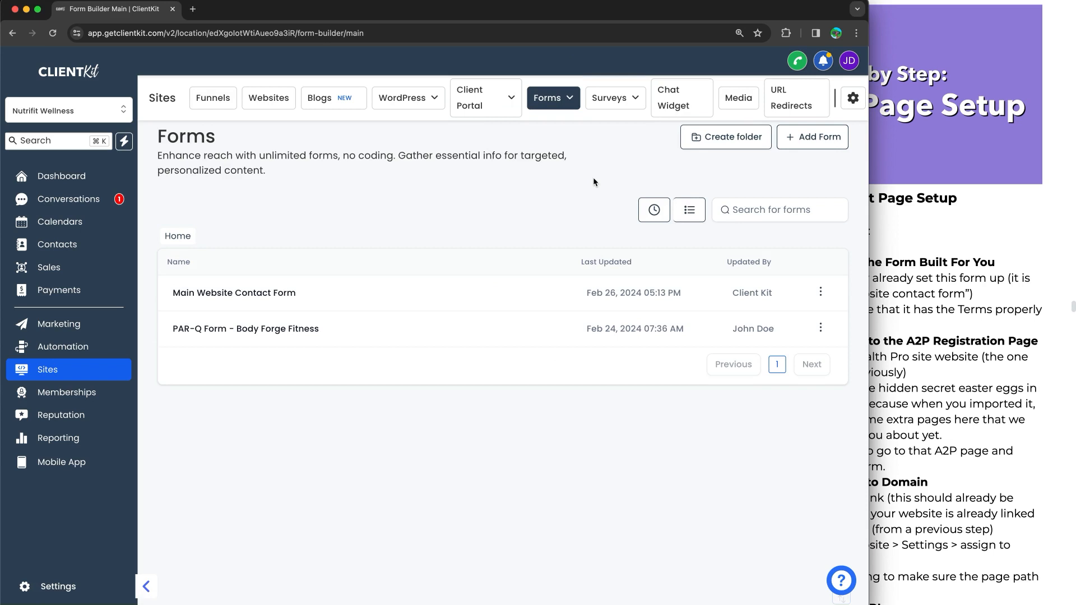
- Open the Main Website Contact Form, inspect its terms & conditions consent checkbox, and return to the forms list
key("ctrl+a")
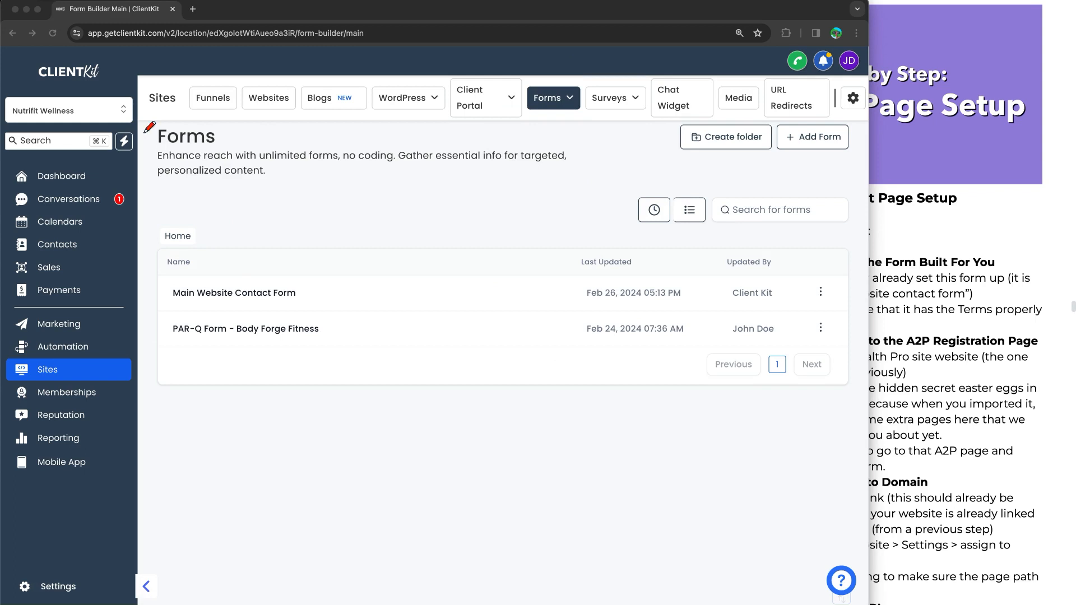
mouse_move(216, 274)
left_mouse_down()
mouse_move(312, 277)
mouse_move(240, 305)
mouse_move(163, 293)
mouse_move(241, 269)
left_mouse_up()
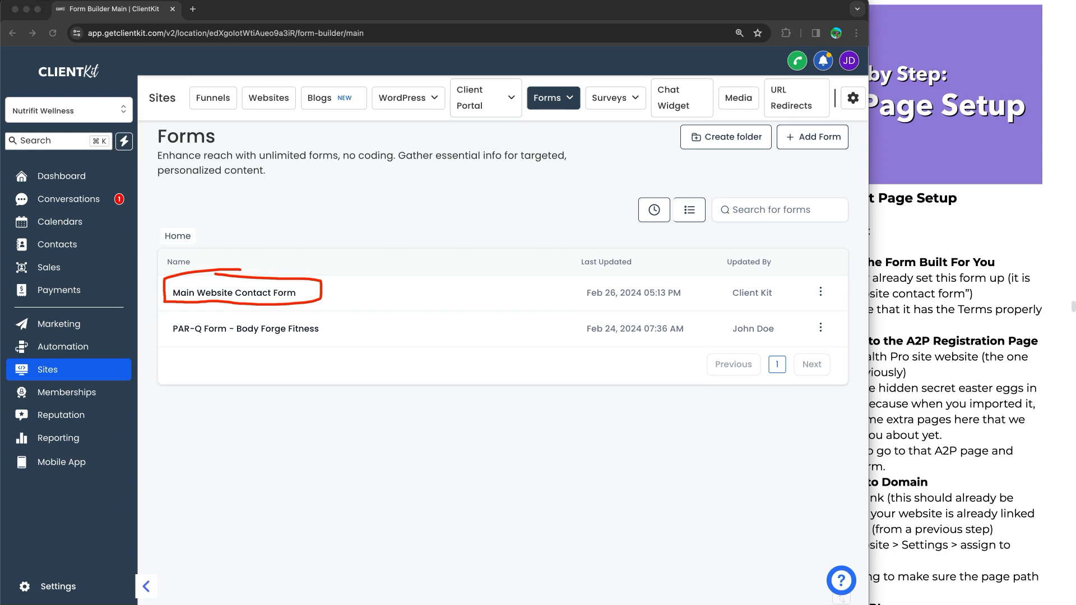
left_click(278, 212)
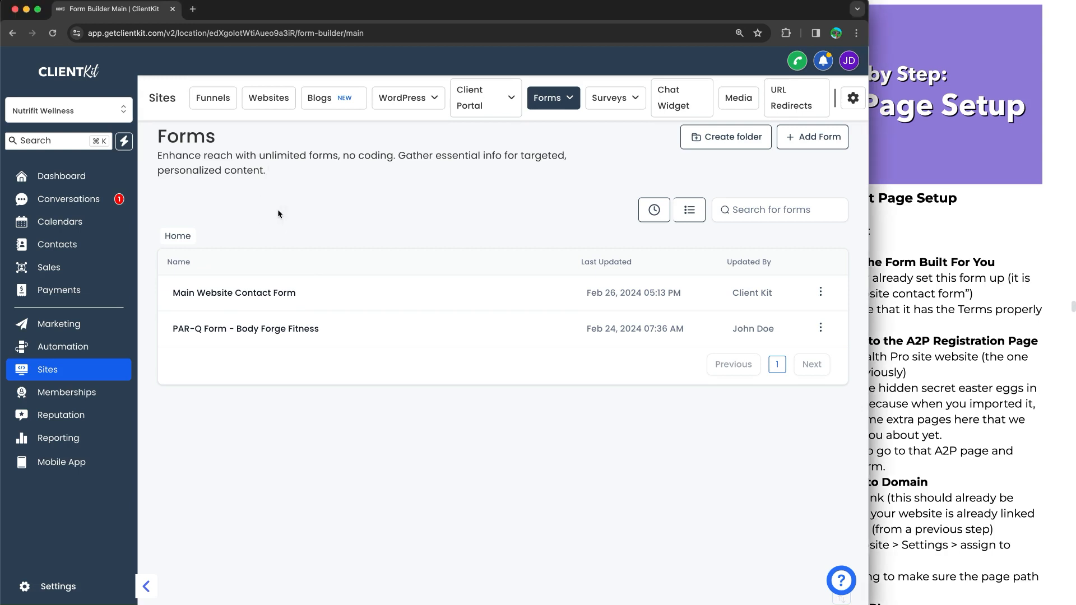
left_click(278, 212)
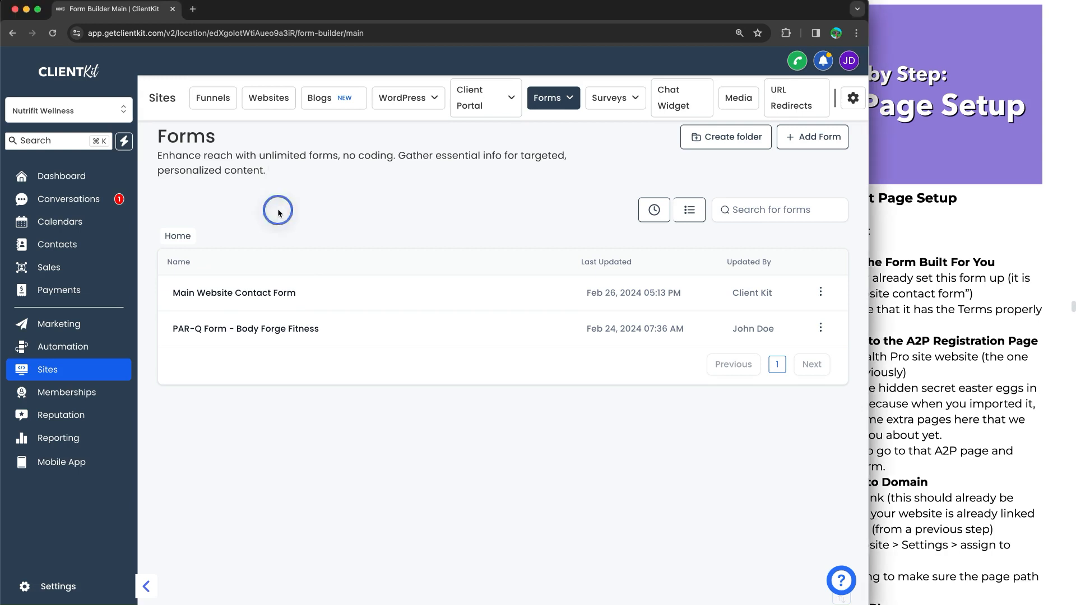
left_click(226, 296)
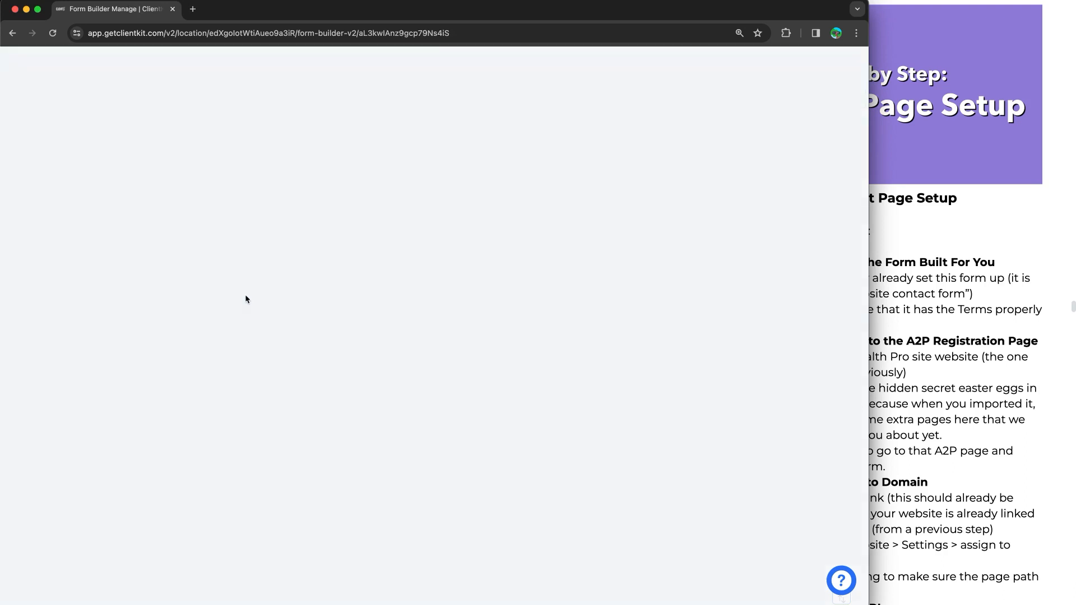
mouse_move(354, 256)
left_mouse_down()
mouse_move(631, 269)
mouse_move(488, 297)
mouse_move(284, 301)
mouse_move(231, 267)
mouse_move(364, 259)
left_mouse_up()
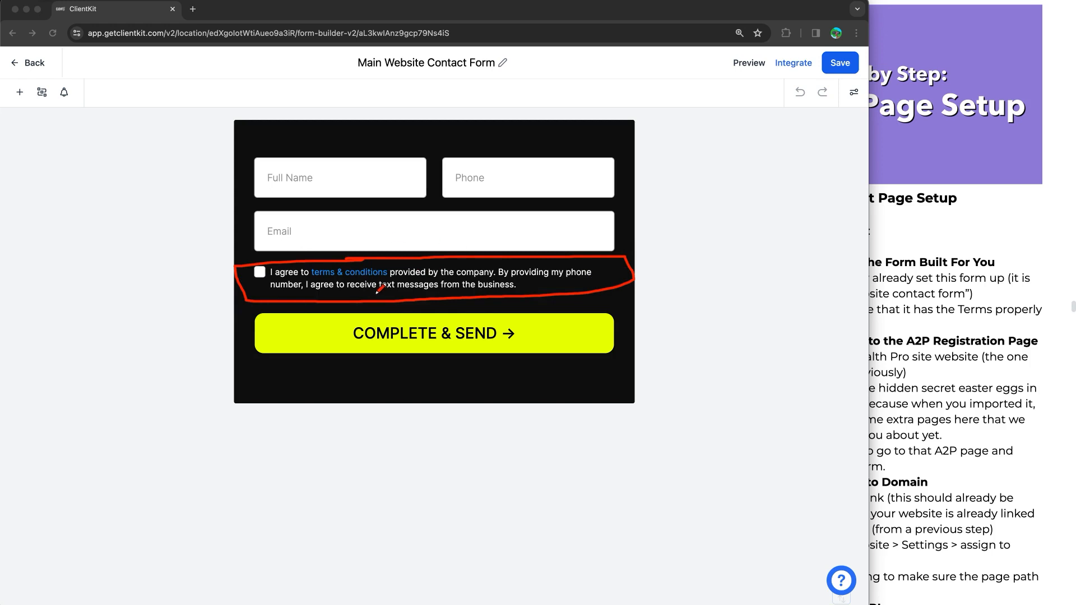
key("Escape")
left_click(30, 62)
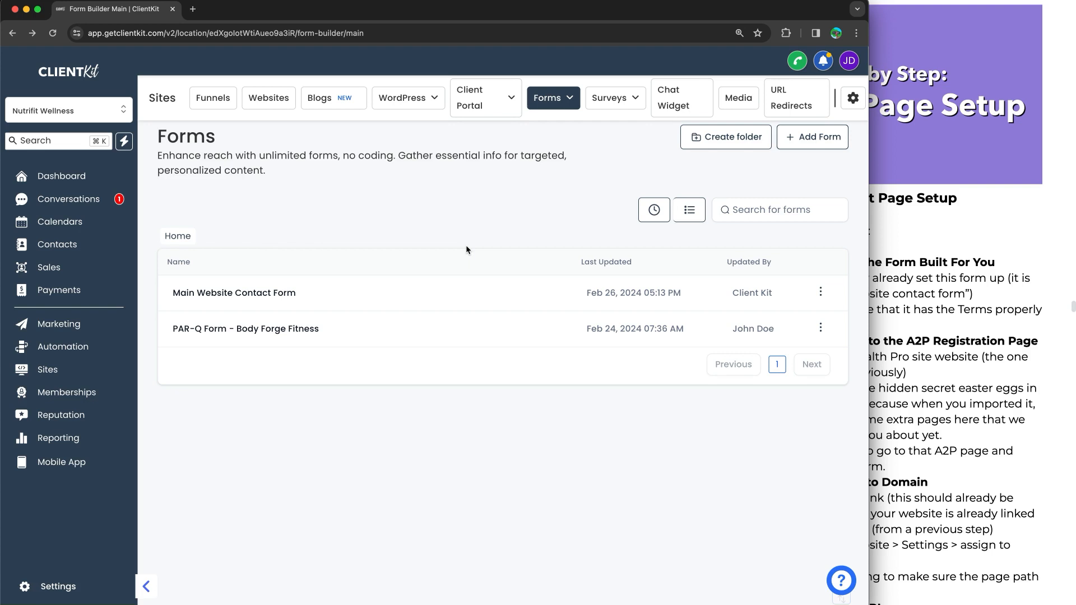
- Check the setup guide for the instructions that follow the form check, and return to ClientKit
left_click(920, 279)
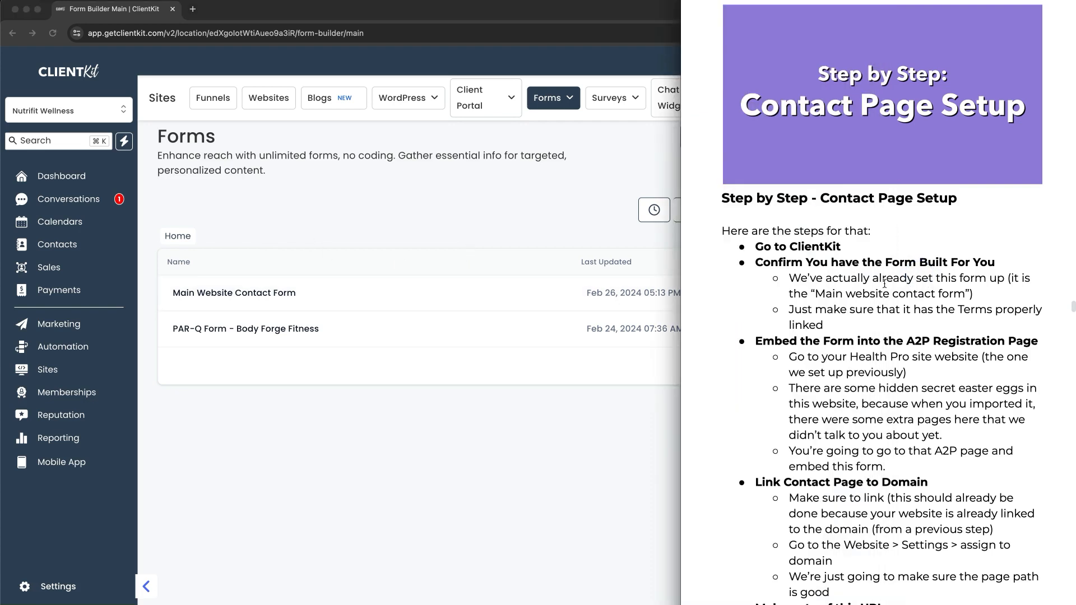
left_click(490, 230)
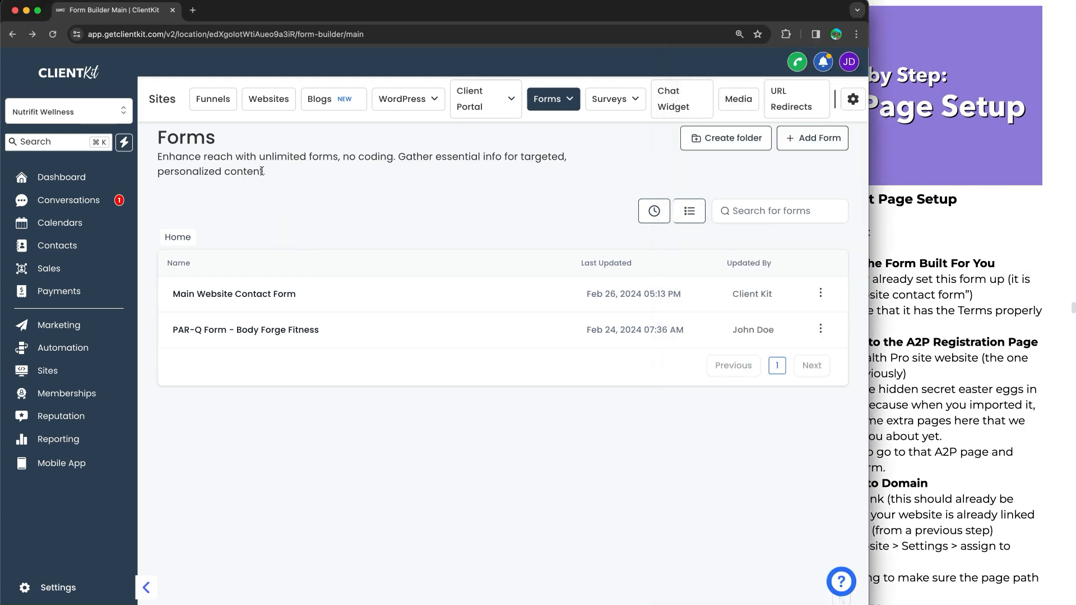
- Open the RWI Health Pro Website from the list of websites to show its pages
left_click_drag(293, 83, 243, 95)
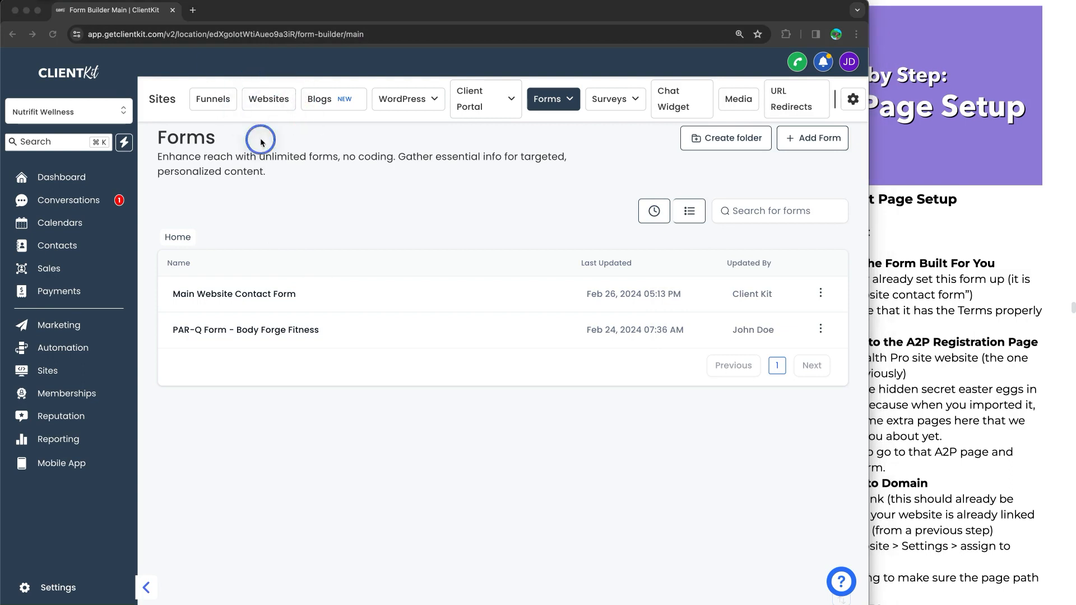
left_click(267, 105)
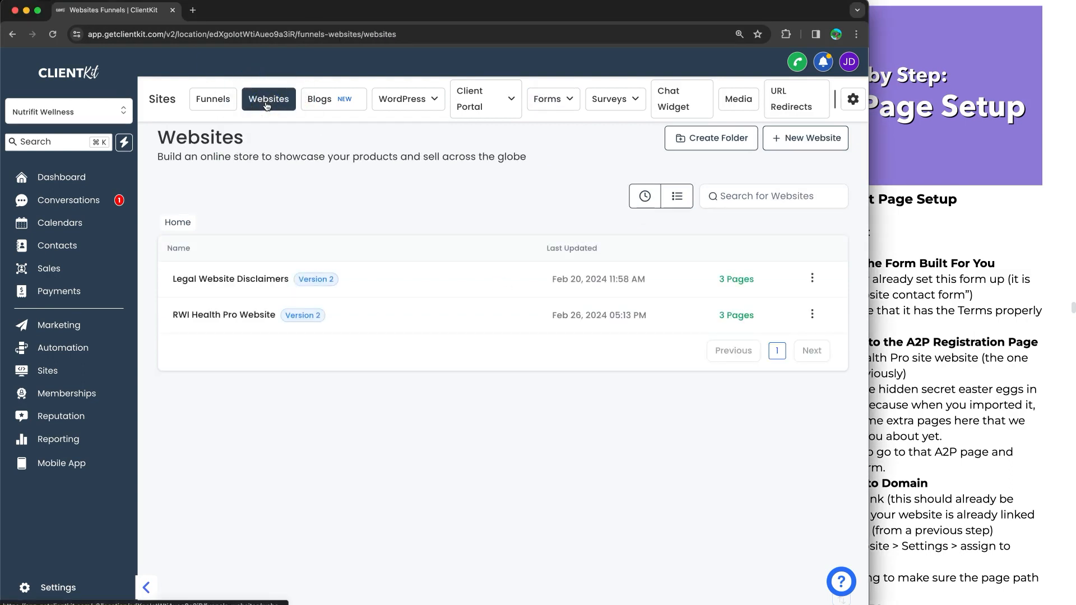
left_click(62, 1)
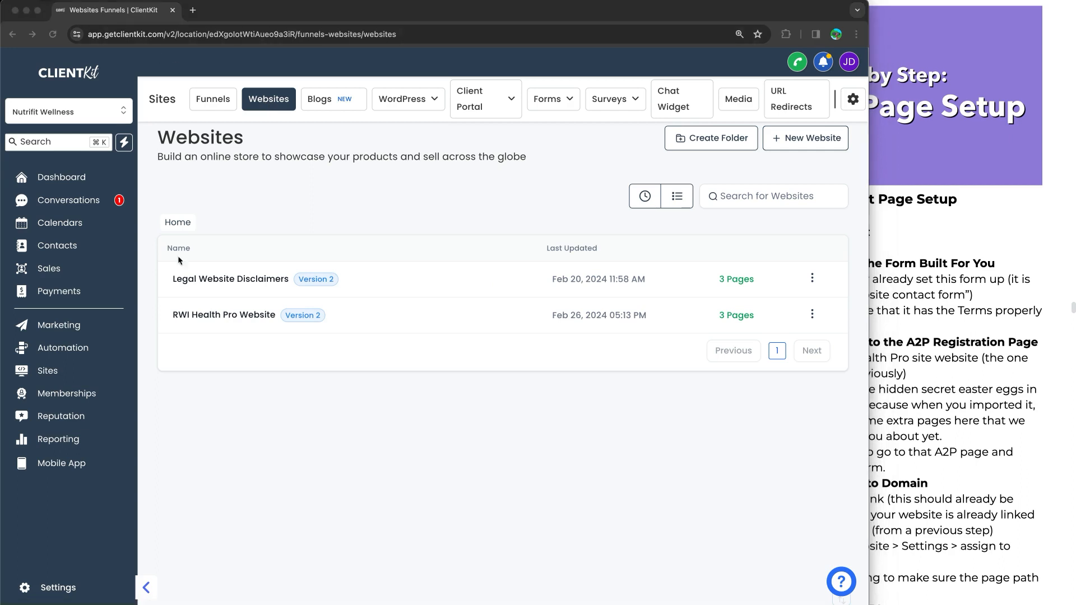
mouse_move(211, 303)
left_mouse_down()
mouse_move(320, 286)
mouse_move(223, 331)
mouse_move(175, 307)
mouse_move(218, 306)
left_mouse_up()
left_click(240, 316)
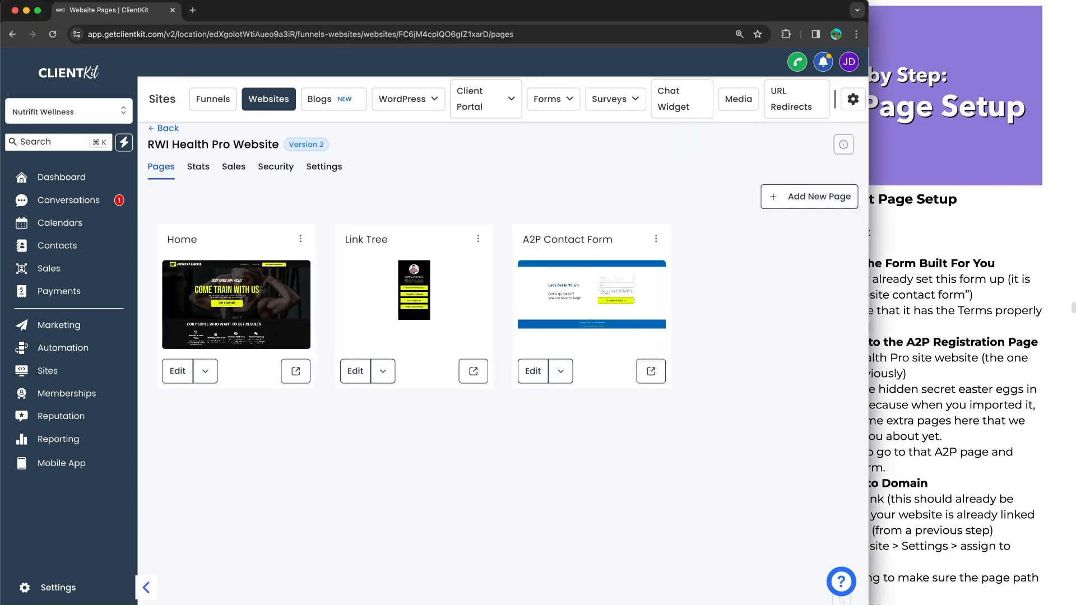
mouse_move(203, 208)
left_mouse_down()
mouse_move(303, 232)
mouse_move(267, 385)
mouse_move(163, 291)
mouse_move(174, 224)
left_mouse_up()
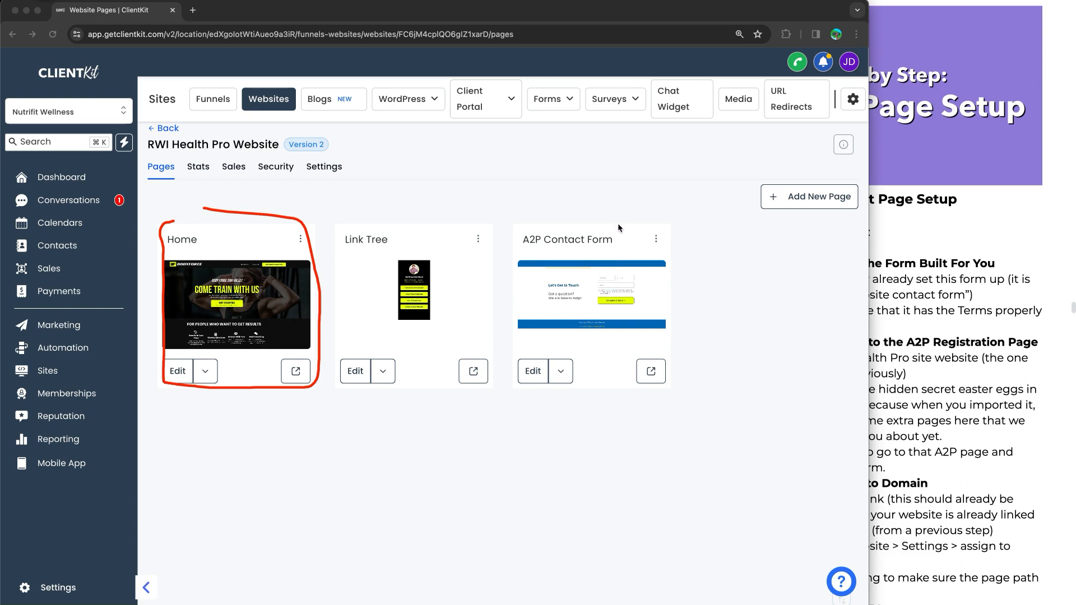
left_click_drag(609, 181, 633, 201)
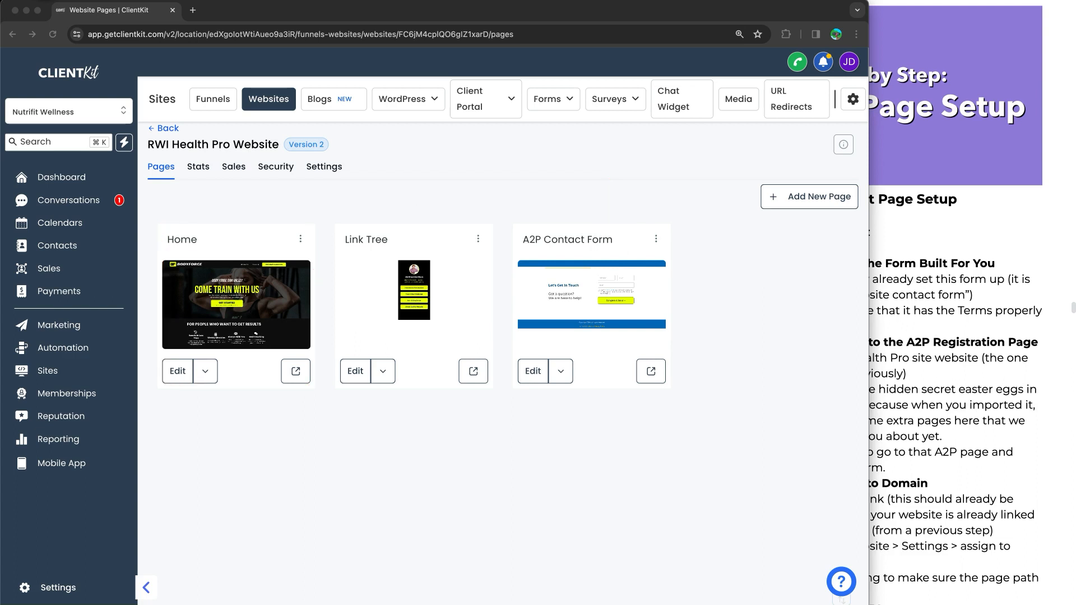
left_click(569, 171)
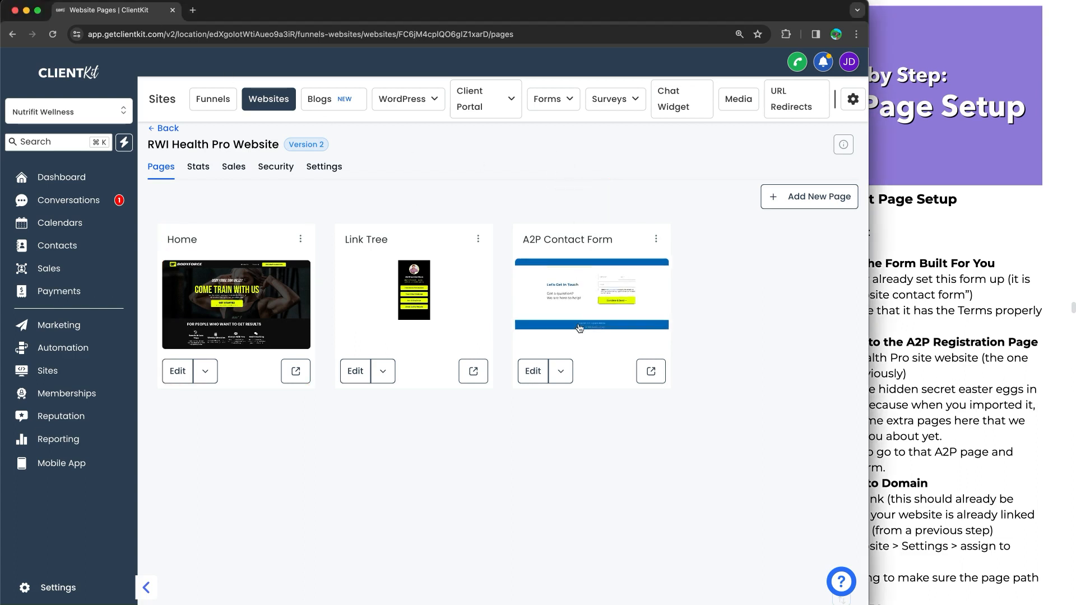
- Open the A2P Contact Form page for editing in a new tab and inspect its embedded form
left_click(561, 371)
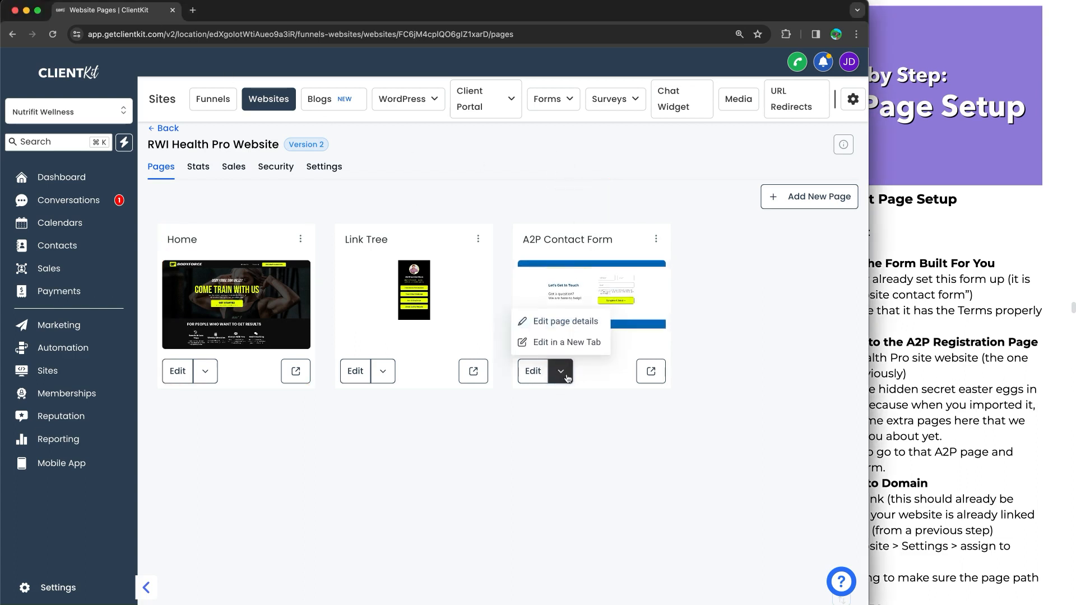
left_click(553, 342)
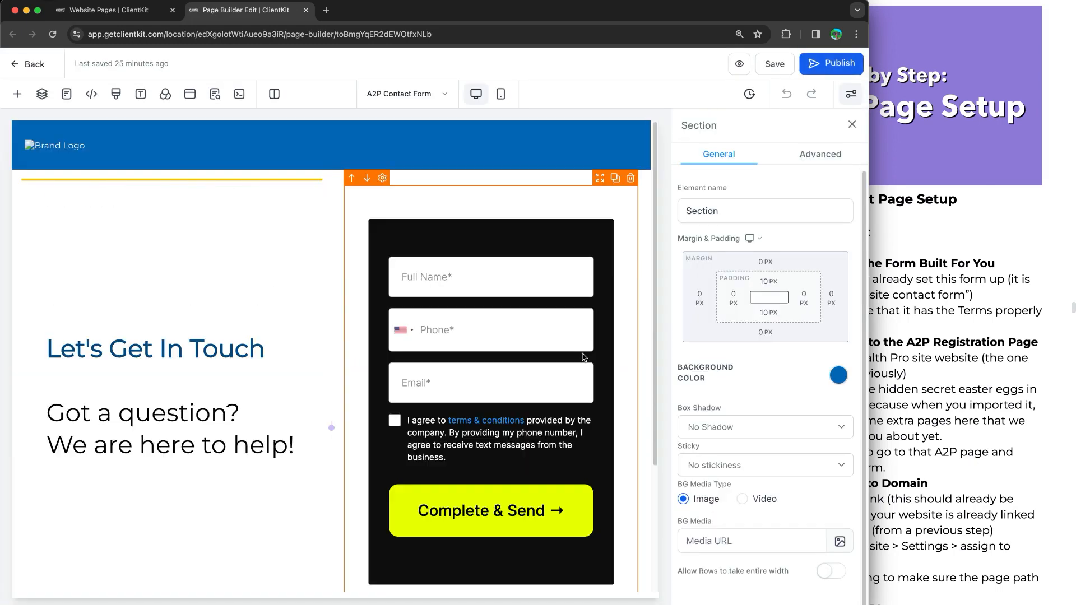
left_click(456, 370)
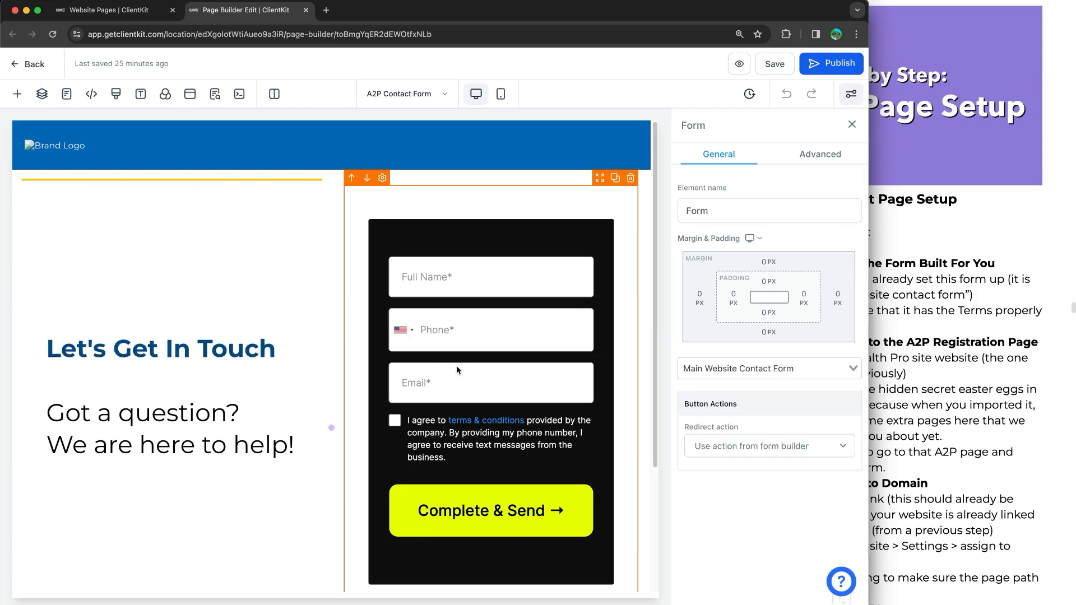
scroll(457, 367, "down", 3)
scroll(506, 354, "up", 3)
scroll(506, 359, "down", 1)
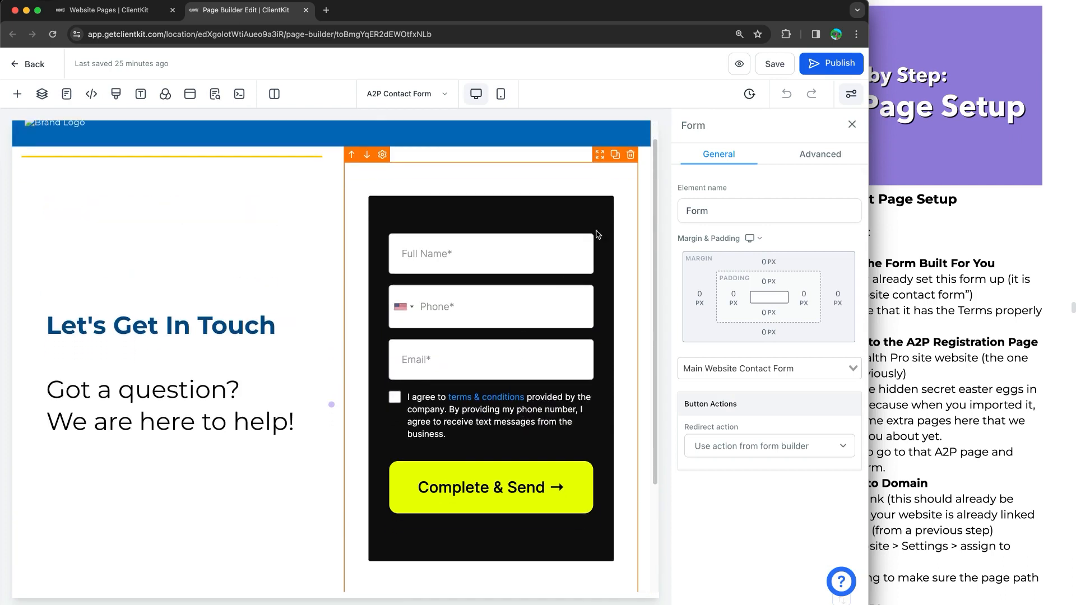
- Delete the page's form and add a new Form element in the second column using the Main Website Contact Form
left_click(629, 155)
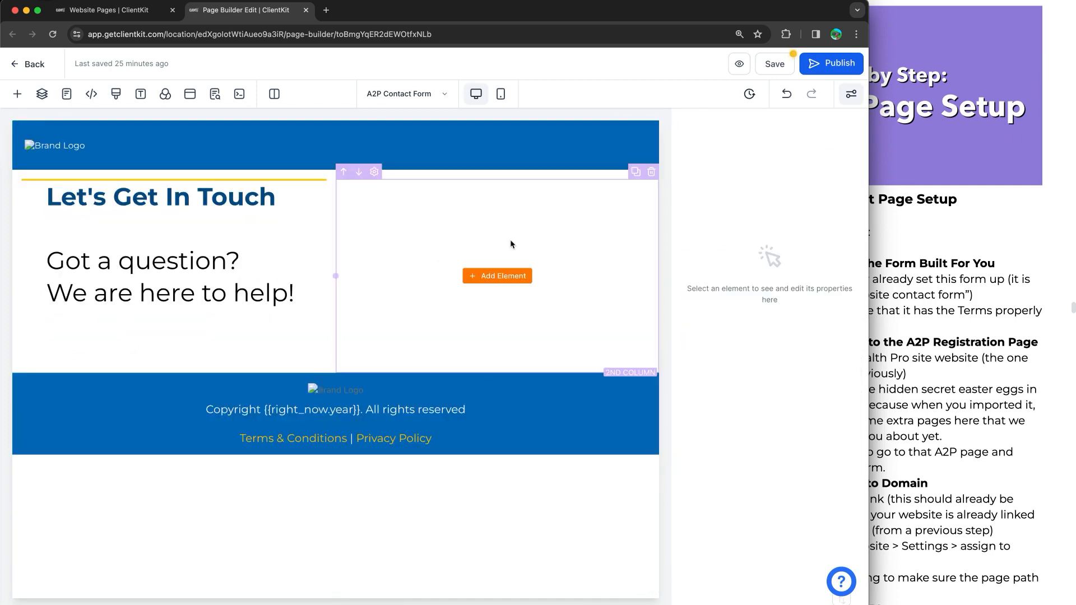
left_click(495, 278)
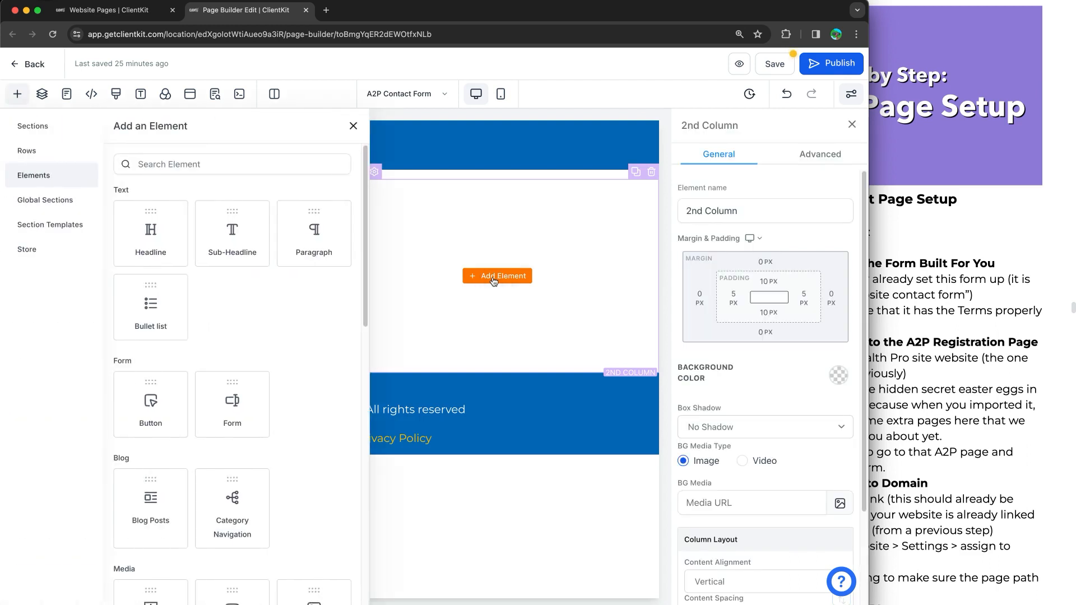
left_click(211, 169)
type("form")
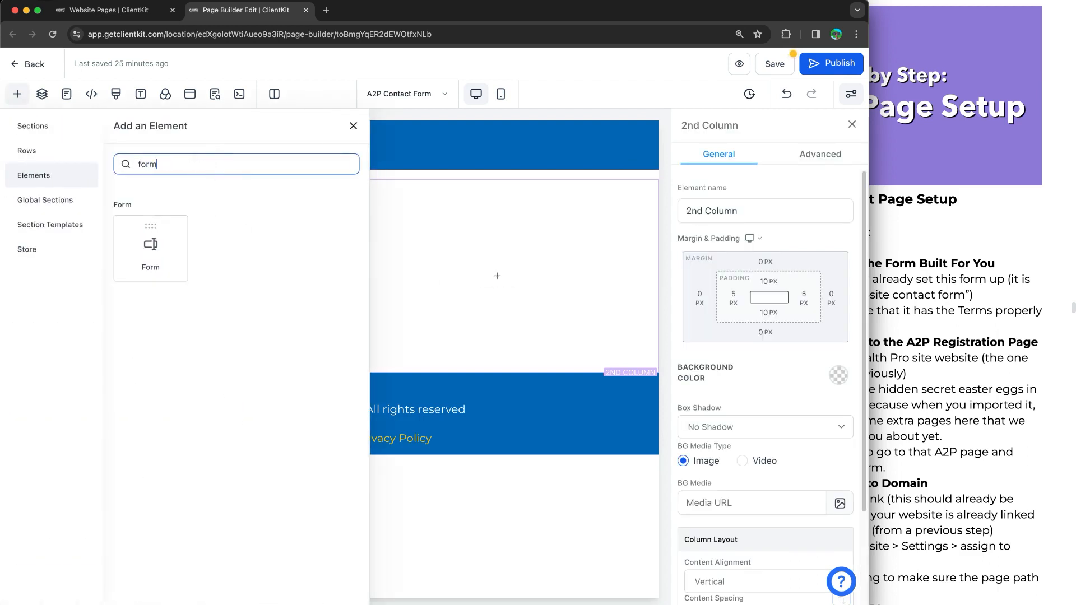
left_click(151, 238)
left_click(367, 277)
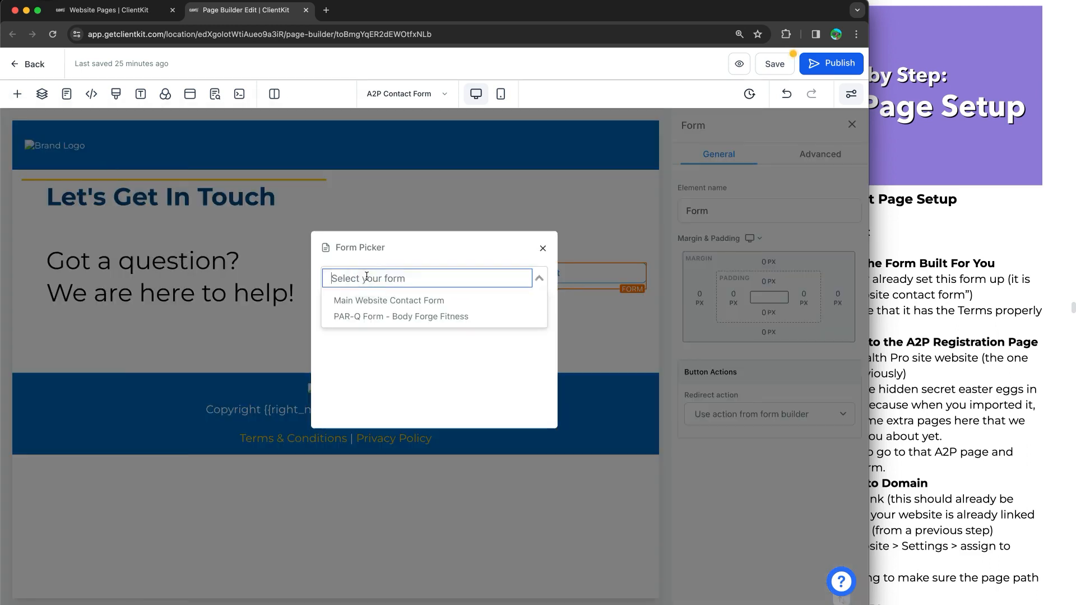
left_click(371, 301)
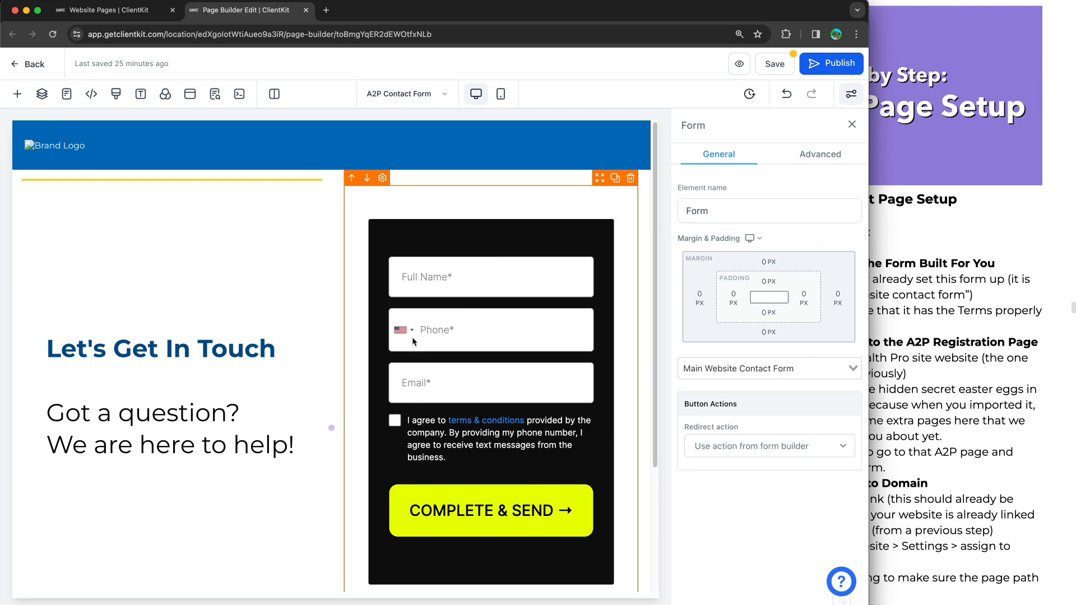
- Check the link settings of the footer's Terms & Conditions text without changing them
scroll(412, 338, "down", 3)
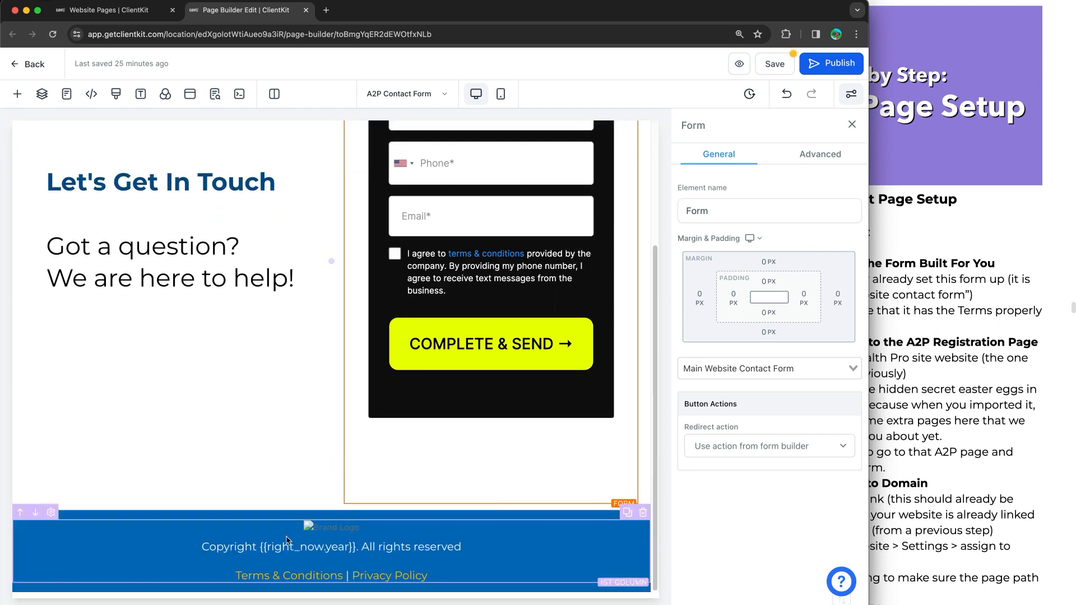
left_click(288, 578)
triple_click(288, 578)
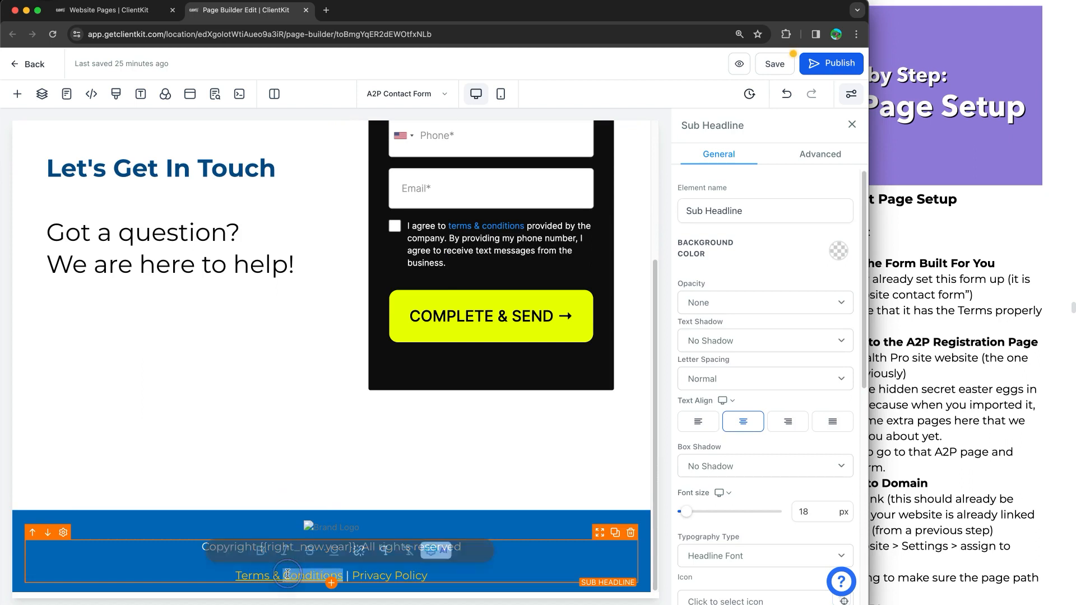
left_click(264, 576)
left_click_drag(236, 576, 341, 569)
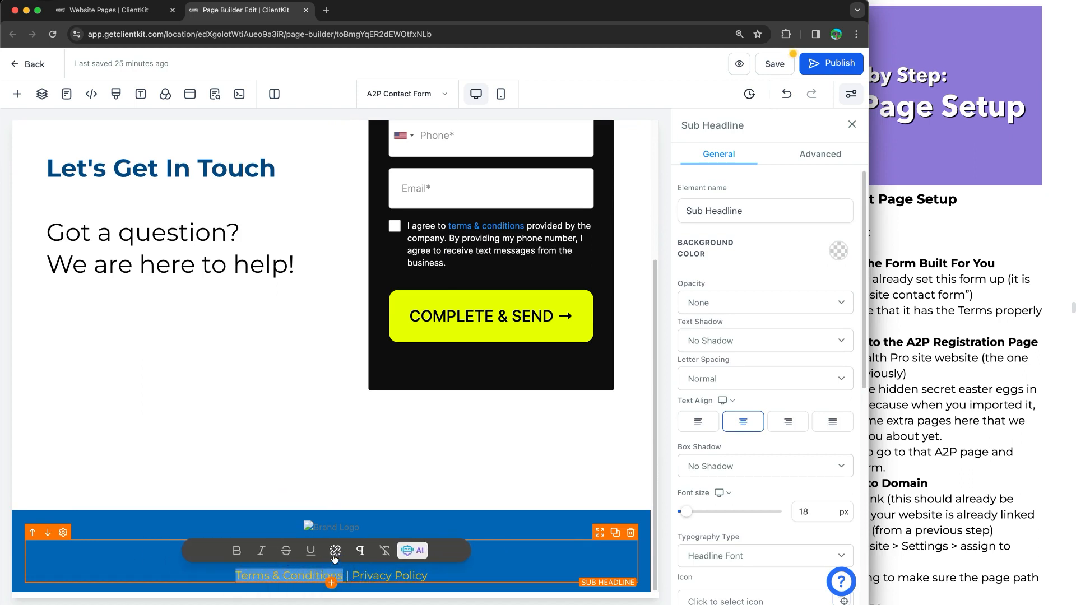
left_click(335, 551)
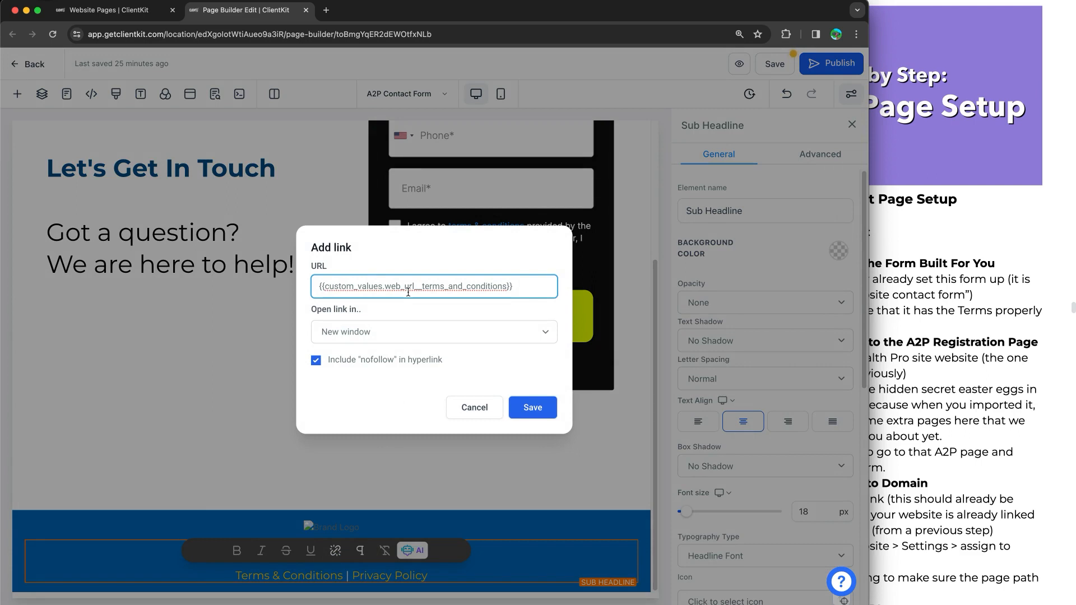
left_click(472, 408)
- Check the link settings of the footer's Privacy Policy text without changing them
left_click_drag(430, 575, 352, 575)
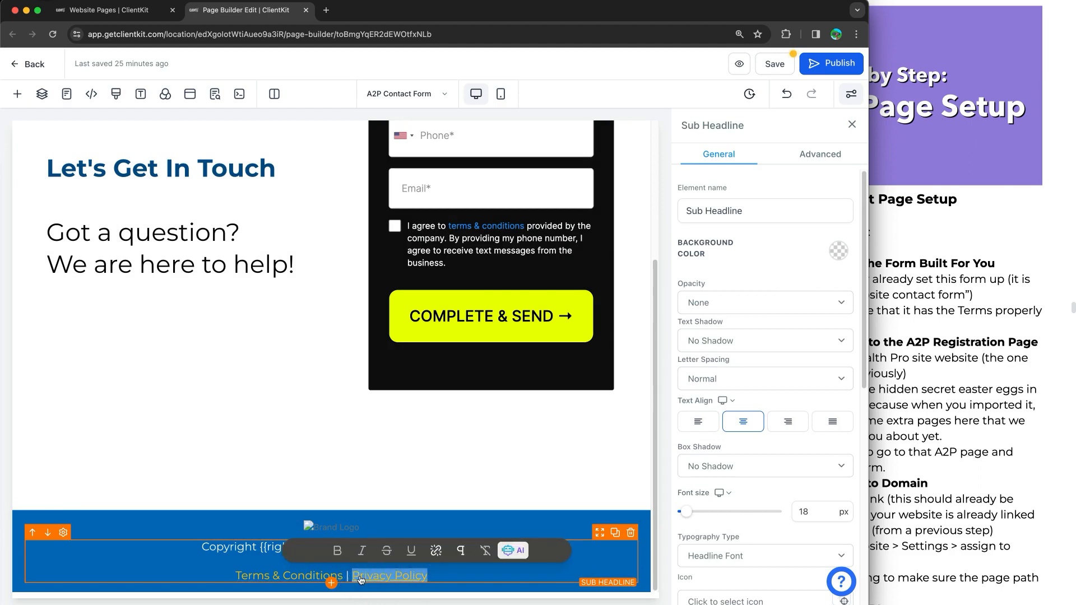
left_click(431, 555)
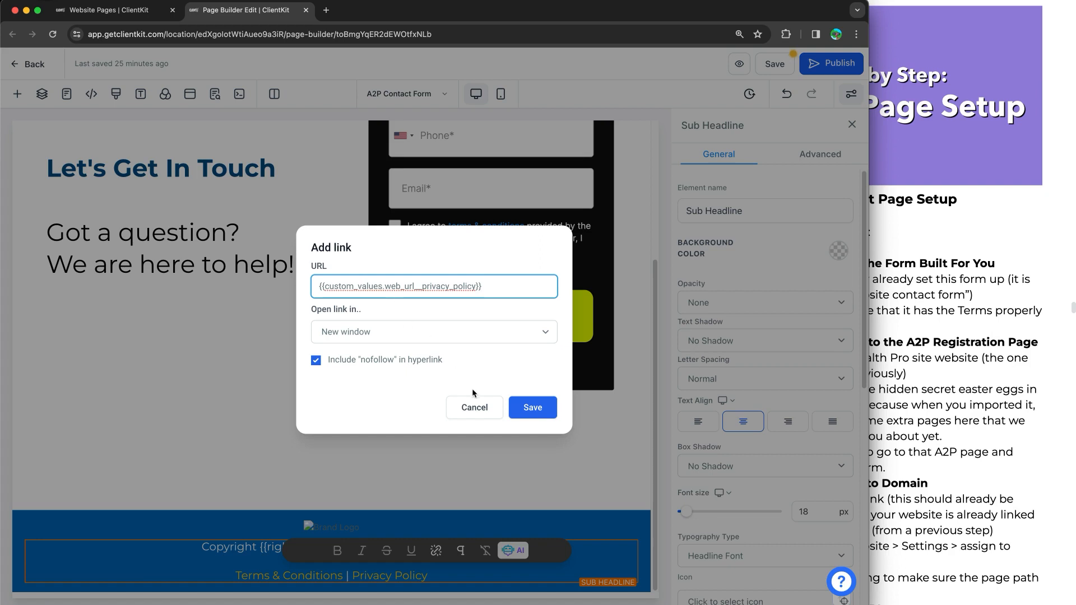
left_click(475, 408)
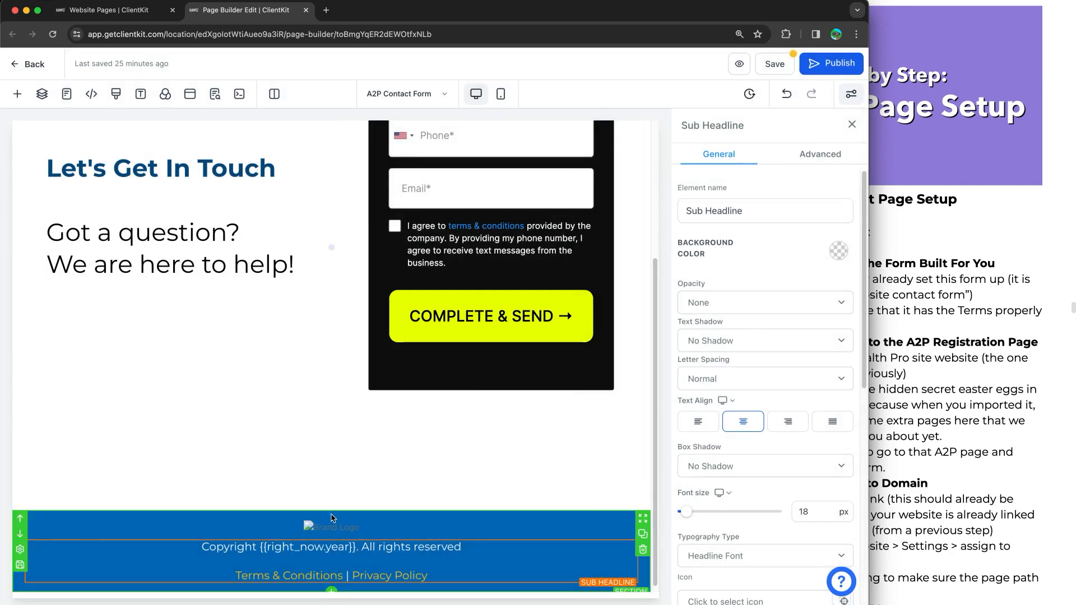
- Replace the footer's brand logo with the white-background EWC Elite Wellness Coaching logo from the media library
left_click(317, 525)
scroll(818, 280, "down", 5)
left_click(817, 235)
left_click(817, 234)
left_click(823, 234)
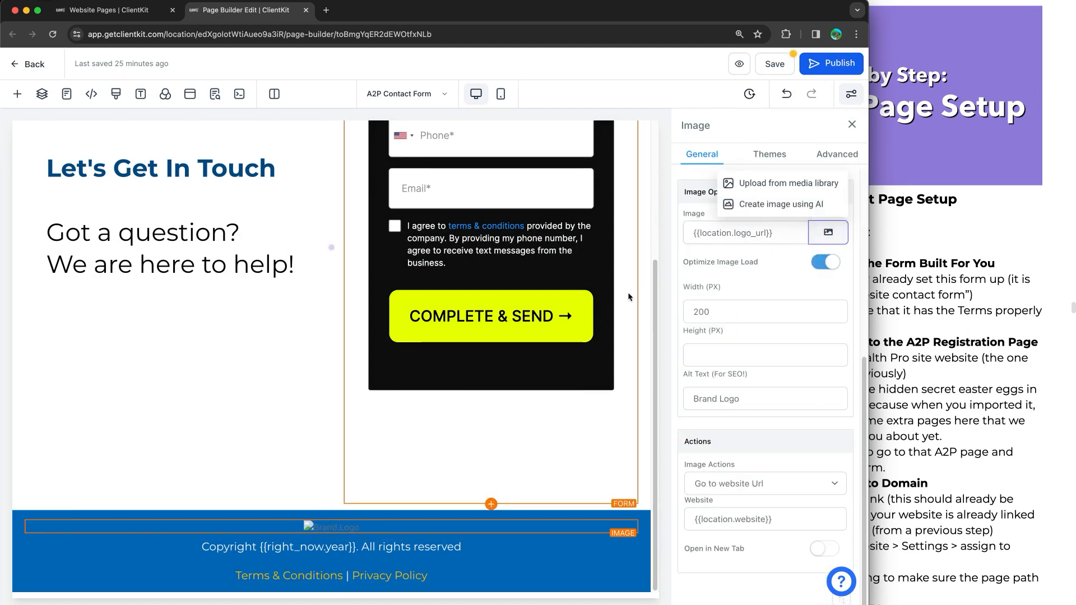
left_click(791, 190)
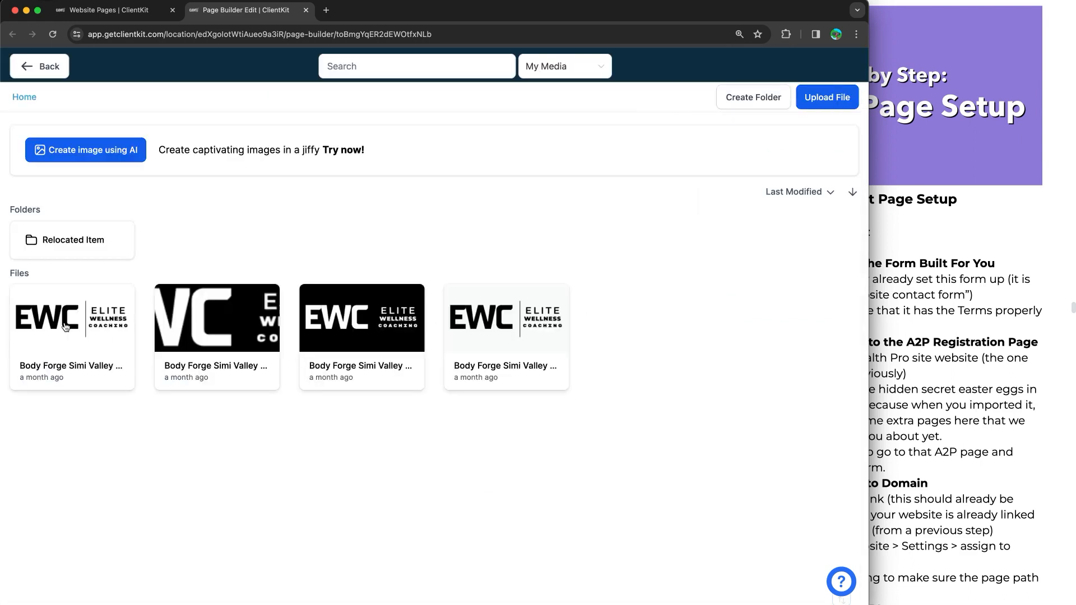
left_click(64, 324)
scroll(338, 521, "down", 2)
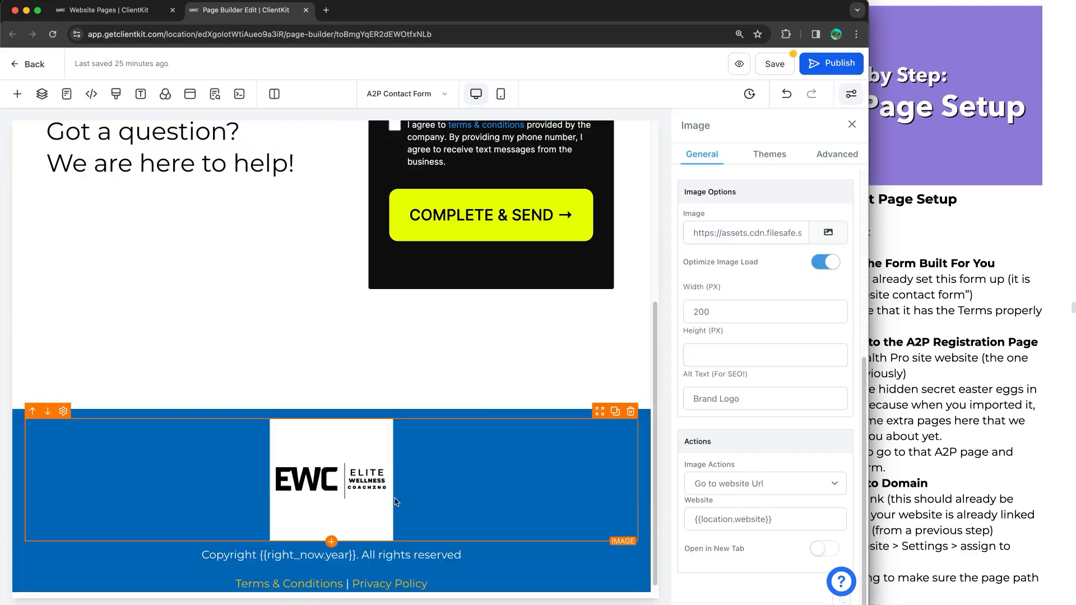
- Change the footer logo to the transparent-background version of the black EWC logo from the media library
left_click(829, 233)
left_click(788, 184)
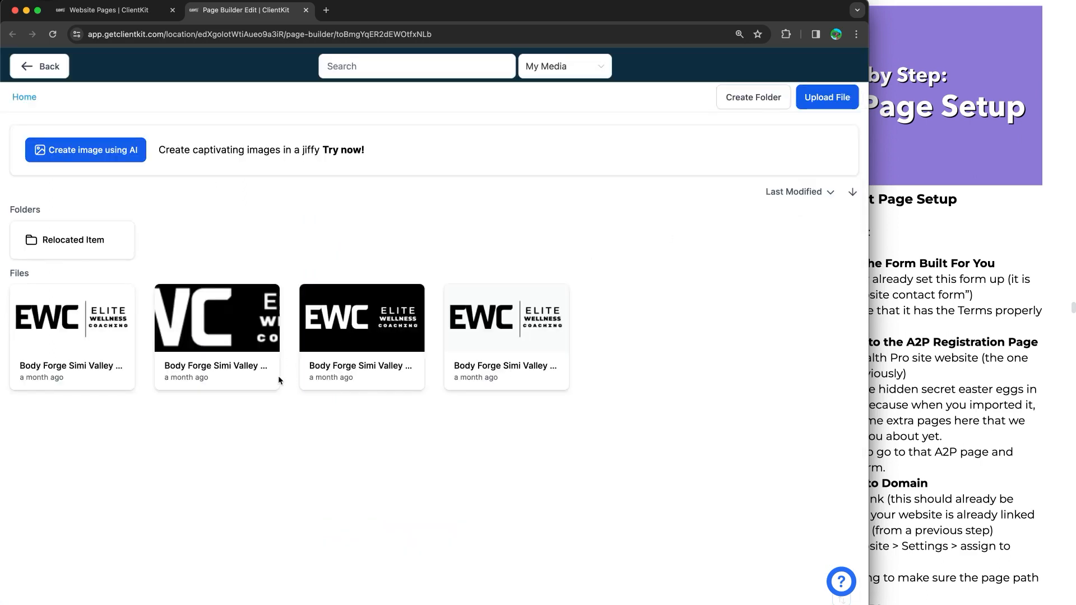
left_click(504, 322)
left_click(828, 232)
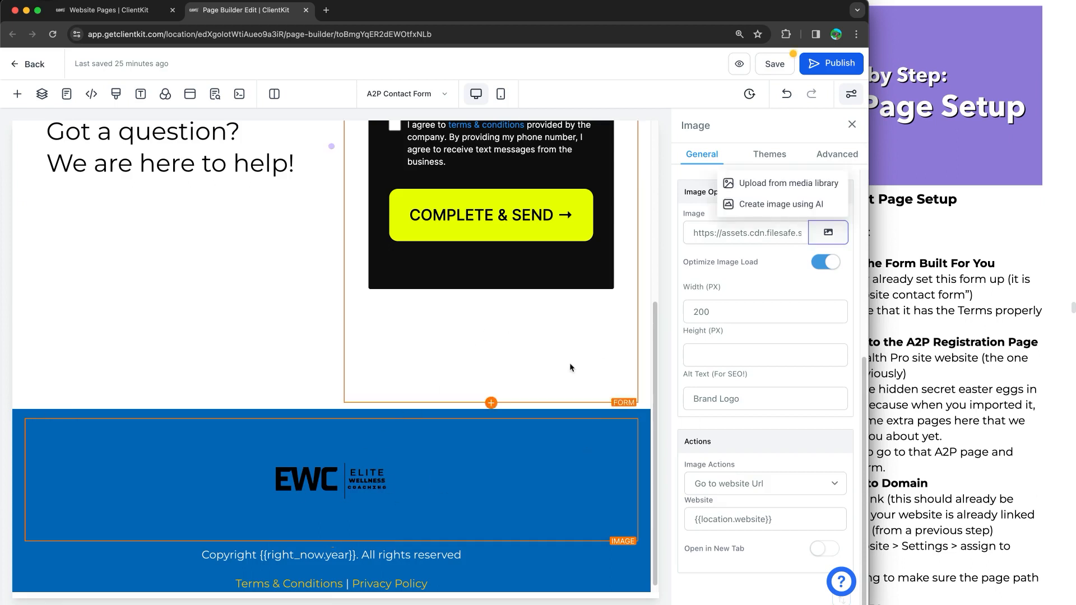
left_click(773, 183)
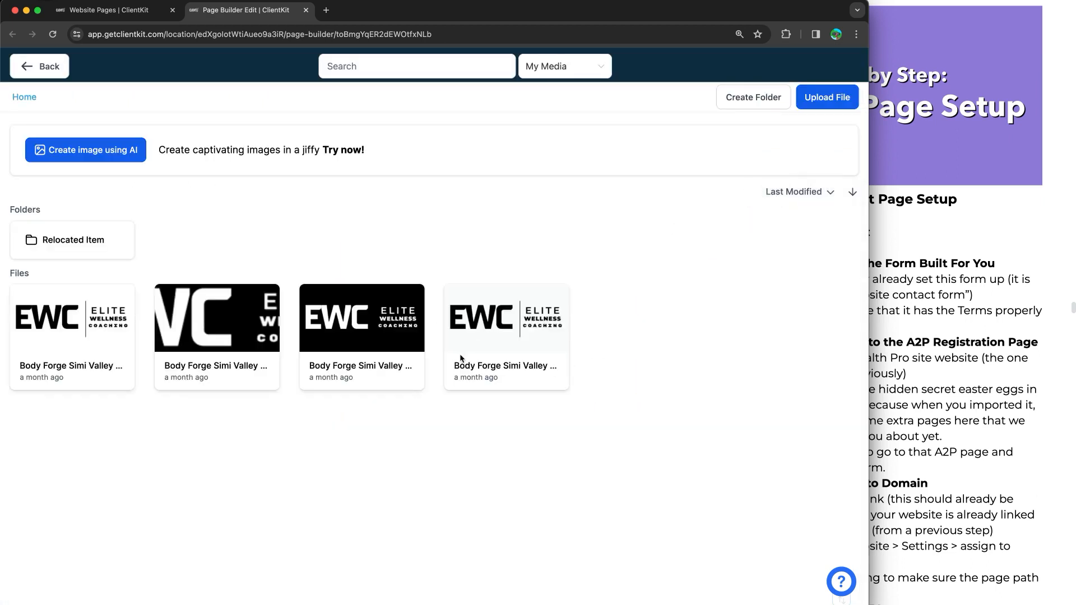
left_click(60, 71)
- Look over the footer logo and its link settings, and select the header's navigation menu containing the brand logo
scroll(431, 365, "up", 2)
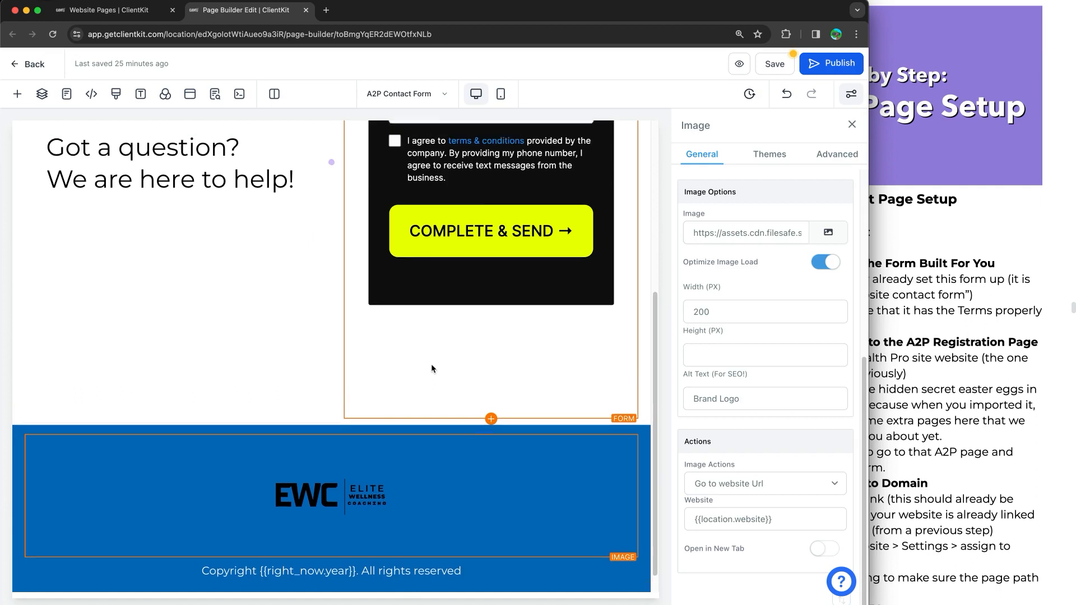
scroll(432, 364, "down", 2)
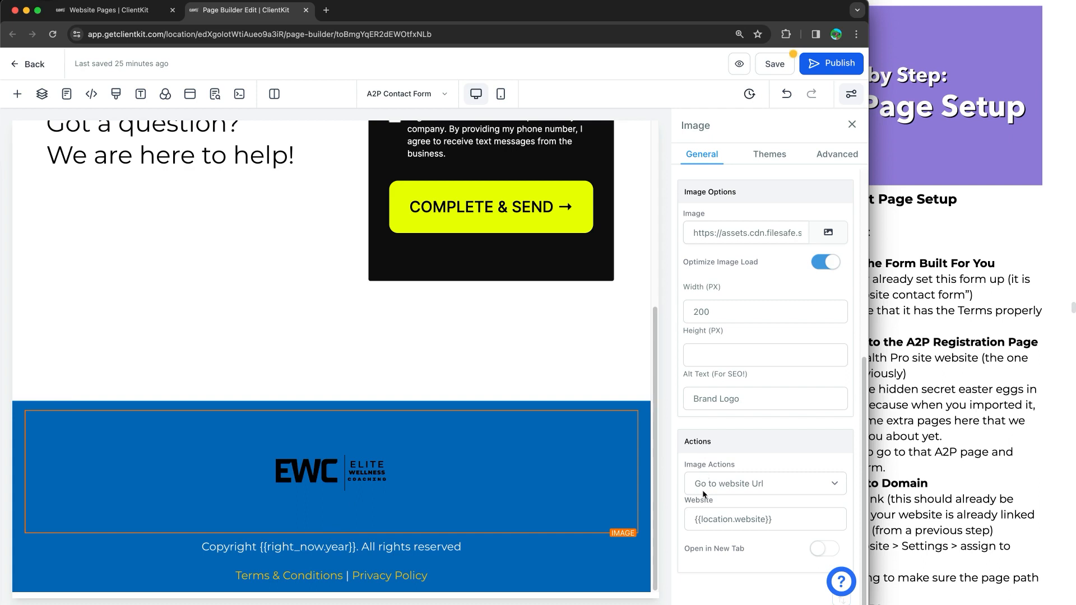
scroll(280, 365, "up", 5)
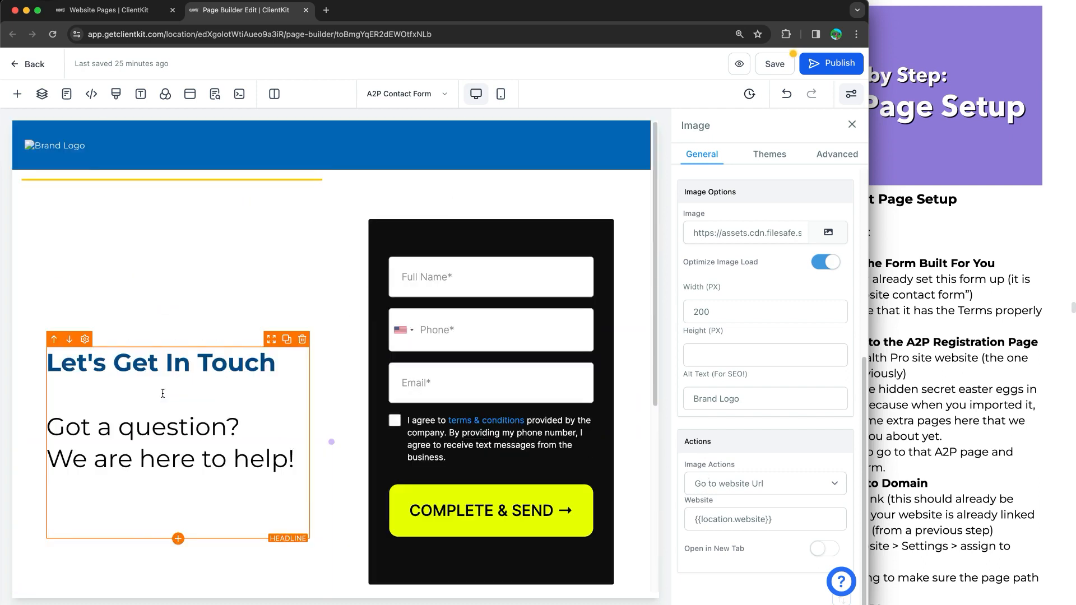
left_click(67, 152)
- Save the page and update its SEO meta data with the fields left empty
left_click(785, 66)
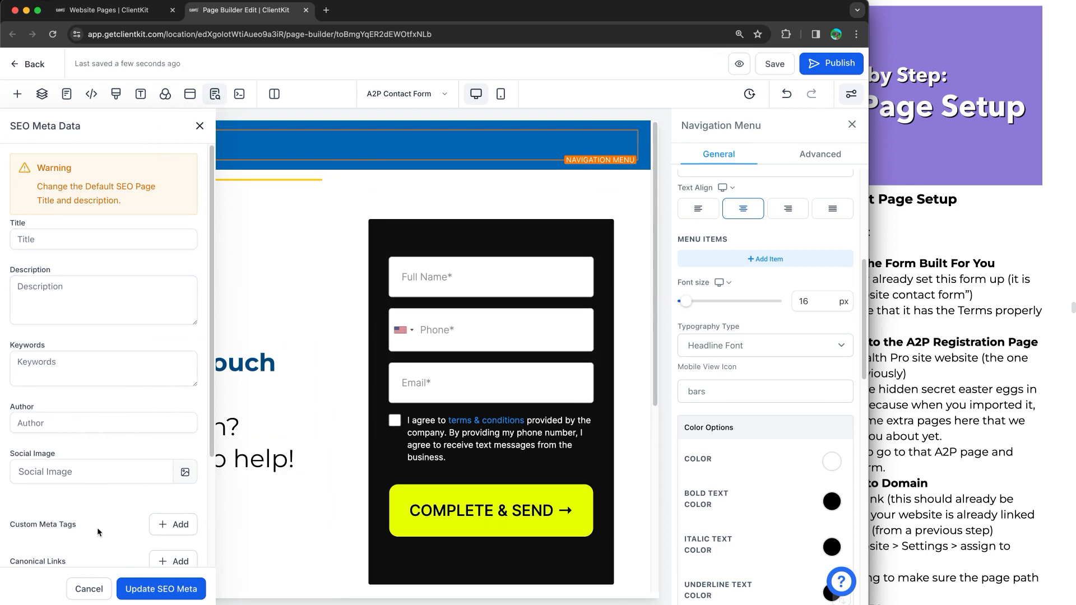
left_click(22, 293)
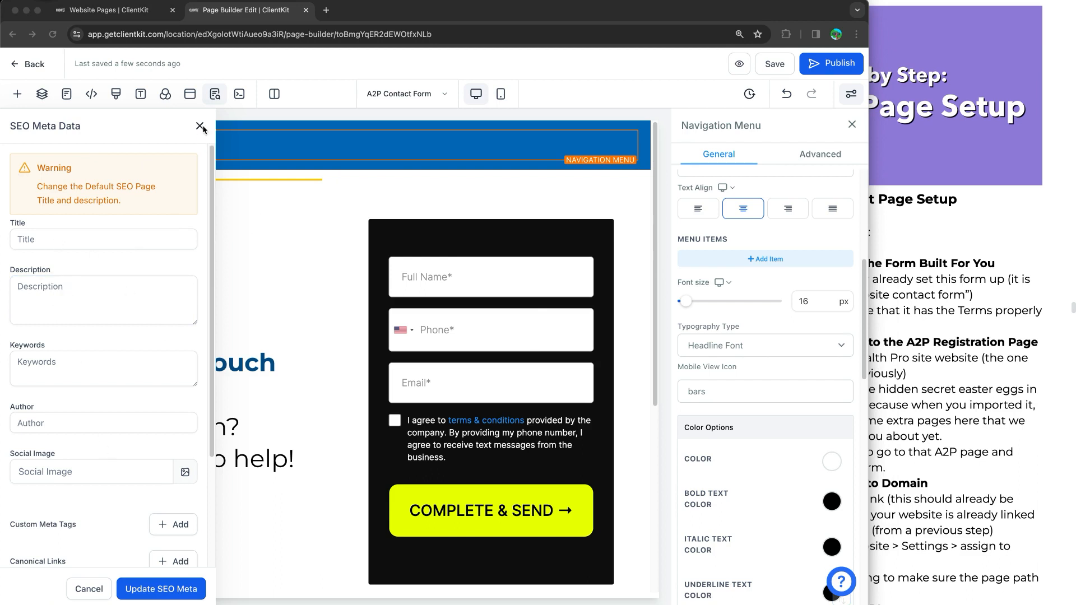
left_click(168, 588)
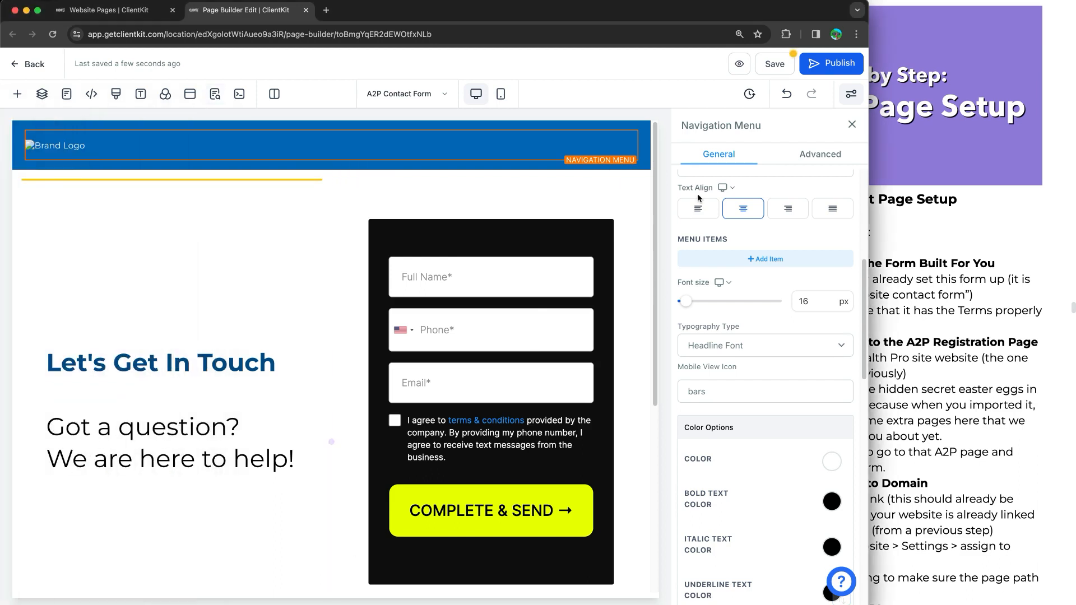
- Undo the last edit in the page builder and publish the A2P Contact Form page
left_click(789, 100)
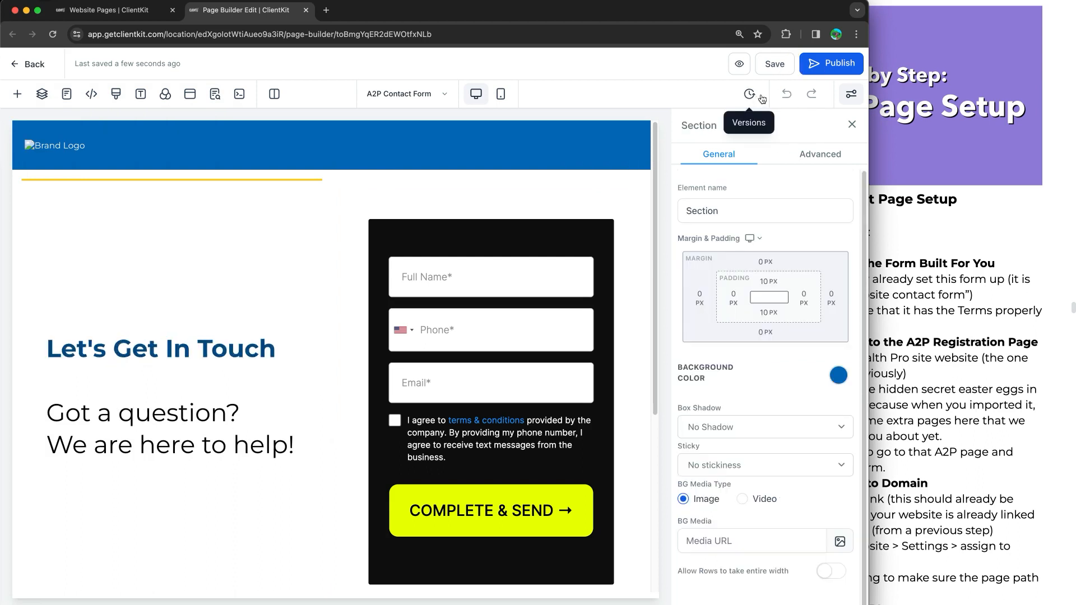
left_click(830, 64)
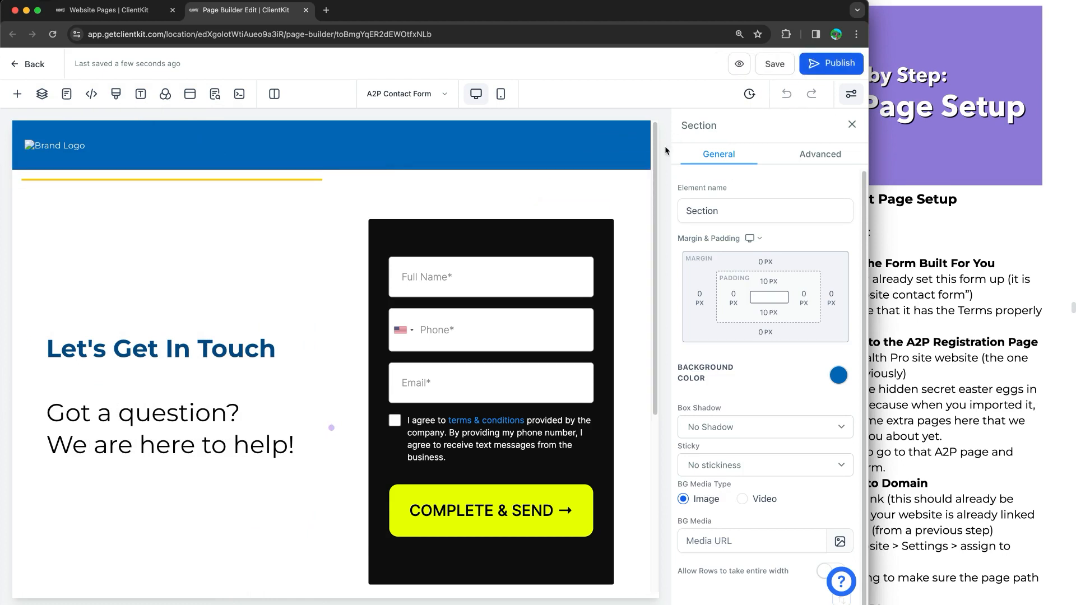
- Preview the contact page and check its header logo, form, footer logo and legal links
left_click(733, 64)
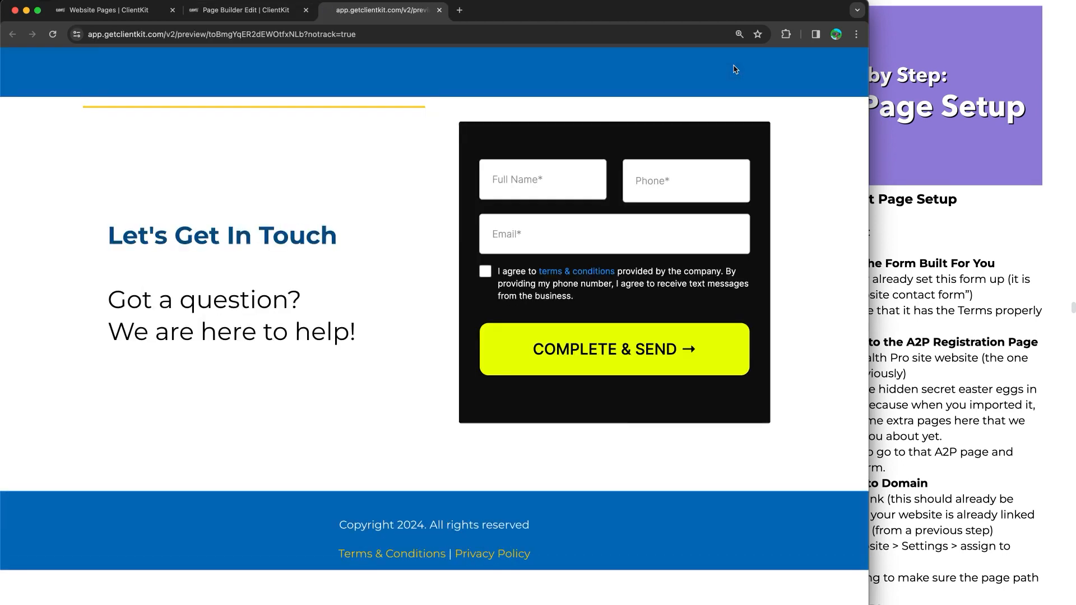
scroll(216, 131, "down", 5)
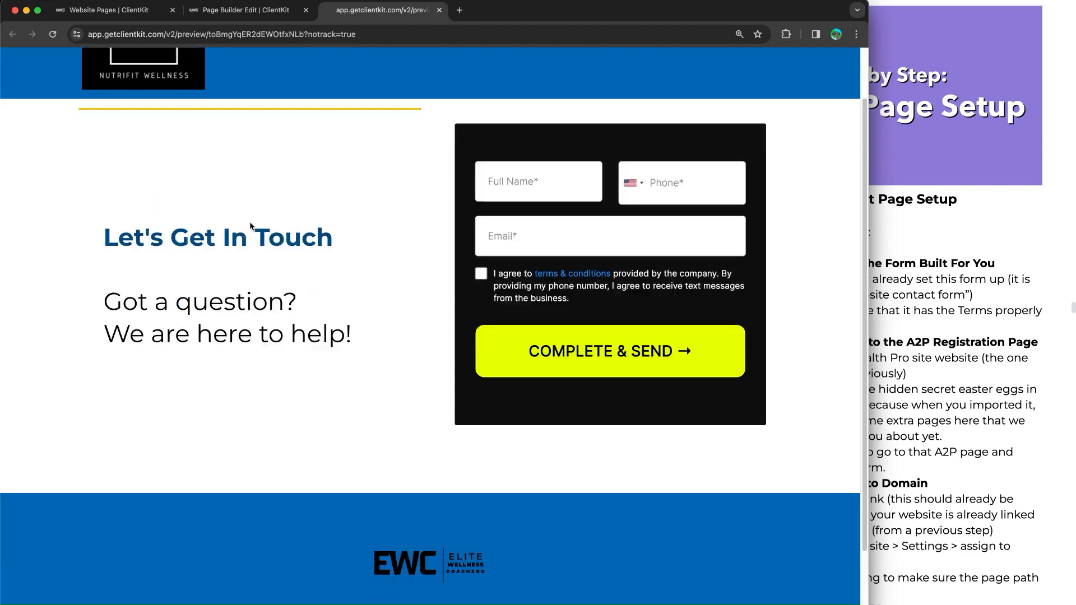
scroll(452, 512, "up", 6)
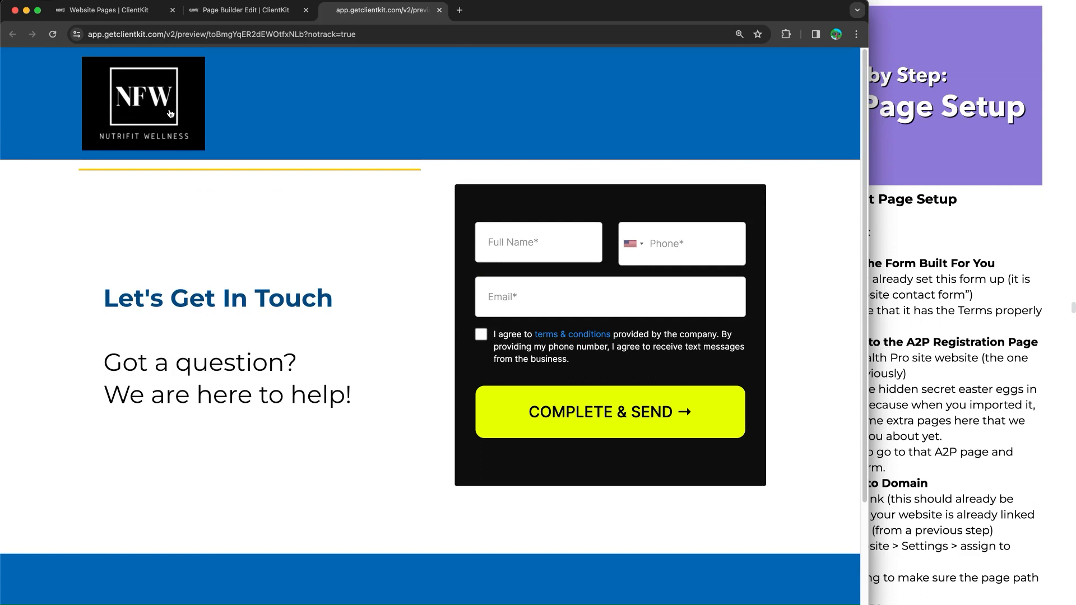
scroll(392, 512, "down", 5)
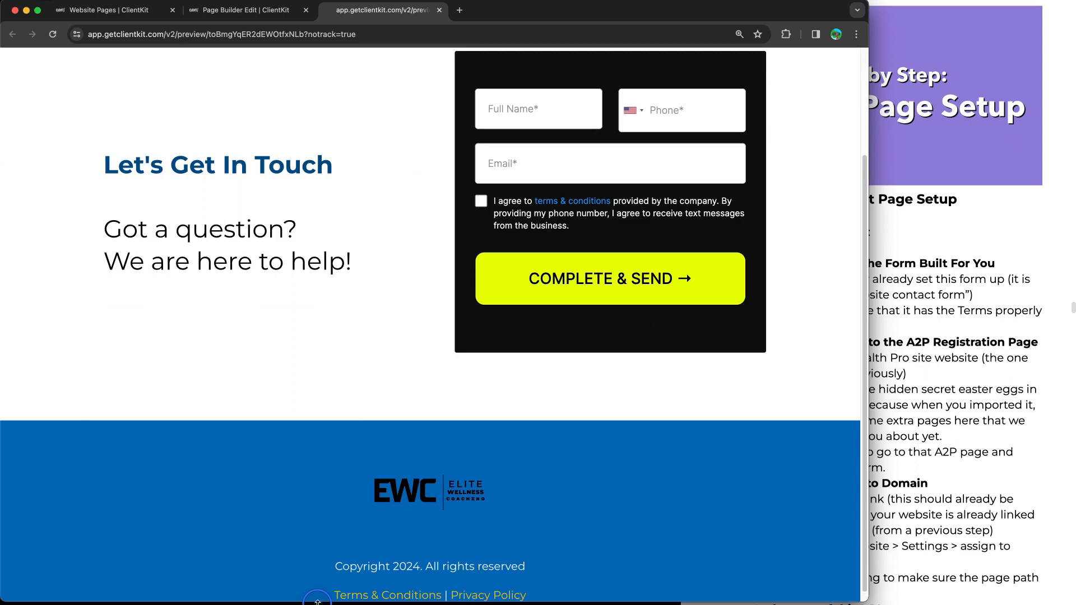
- Test the footer's Terms & Conditions and Privacy Policy links from the preview, returning to the preview after each
left_click(373, 595)
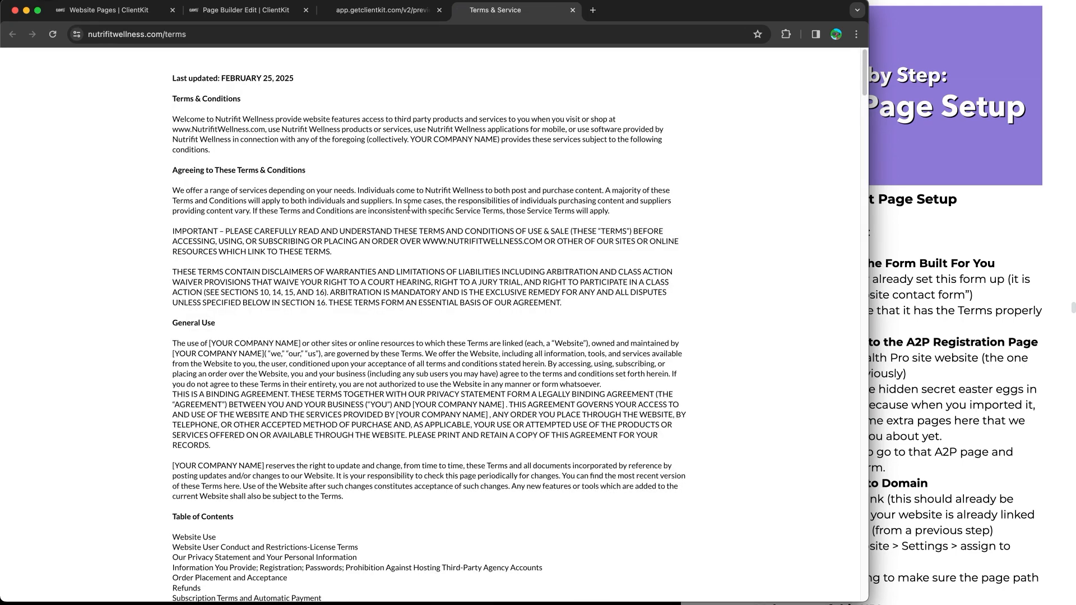
scroll(408, 207, "down", 15)
left_click(396, 12)
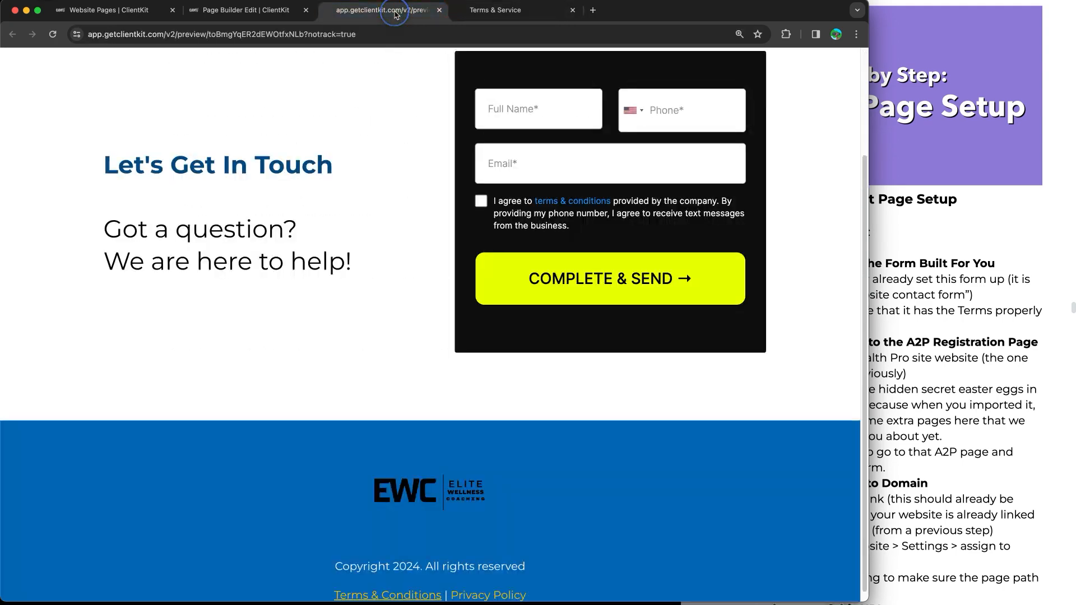
left_click(515, 596)
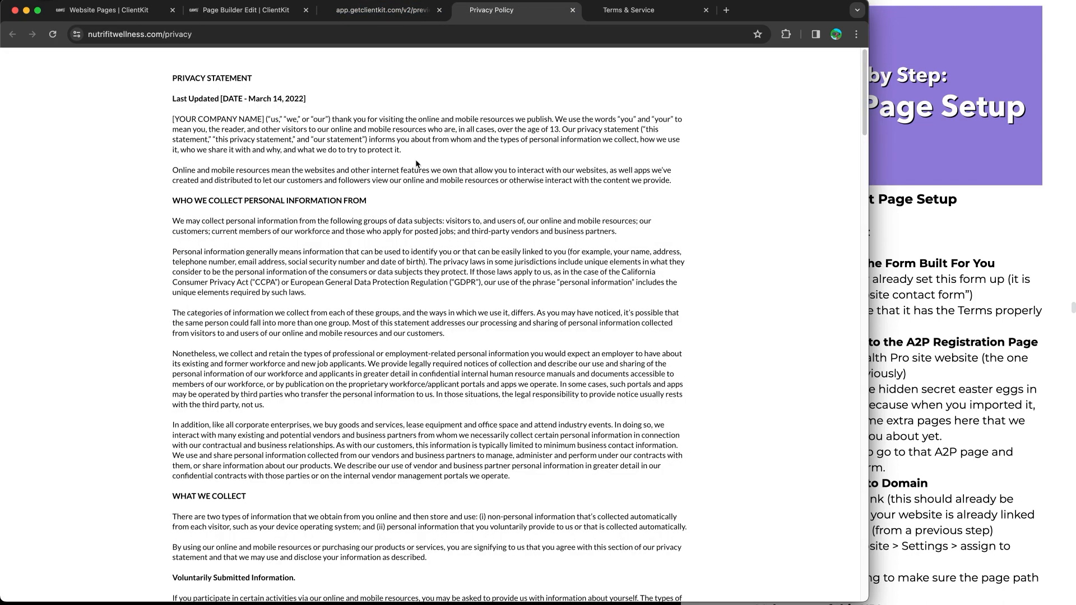
left_click(400, 19)
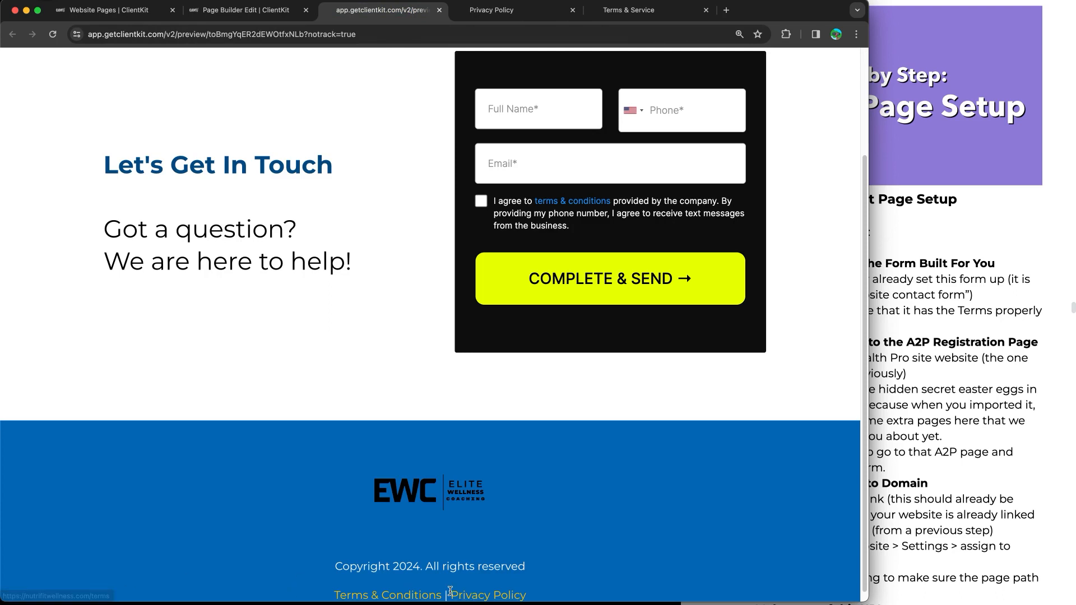
- Test the terms & conditions link in the form's consent text and return to the preview
scroll(379, 351, "up", 2)
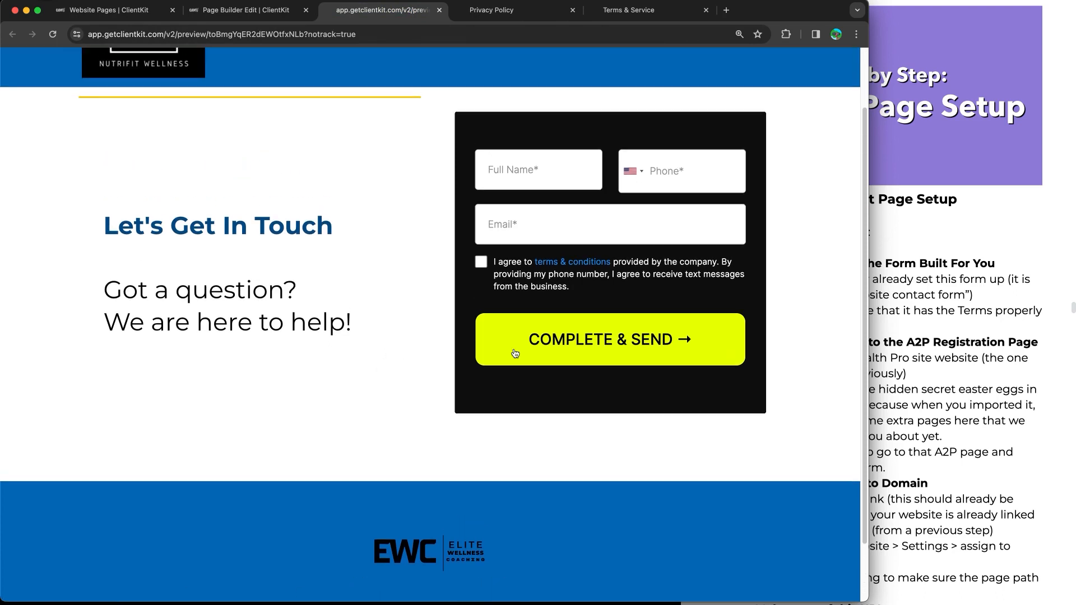
mouse_move(583, 246)
left_mouse_down()
mouse_move(512, 293)
mouse_move(572, 246)
left_mouse_up()
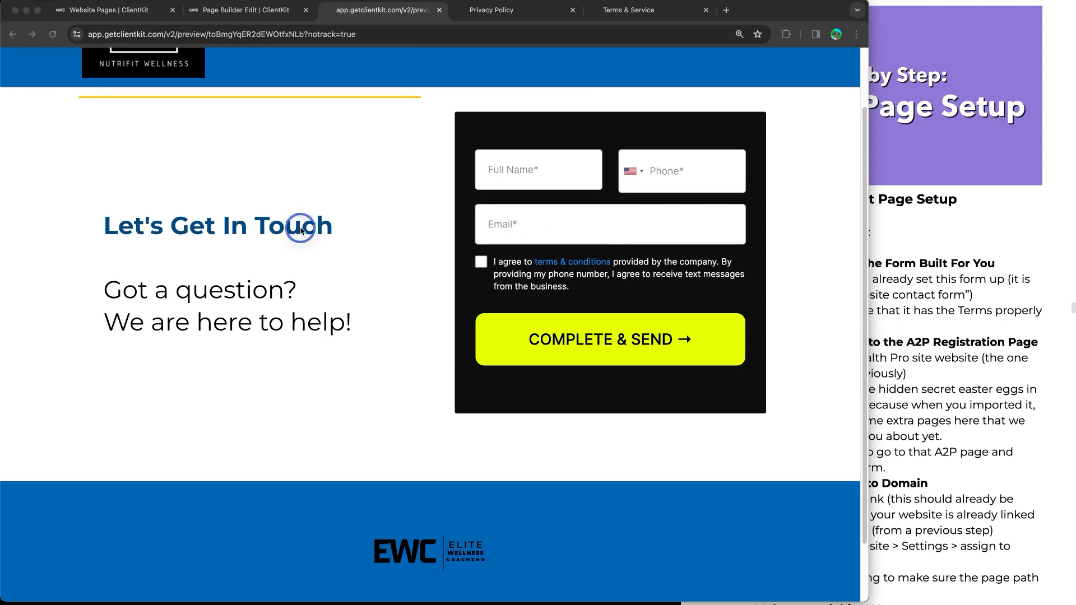
left_click(587, 266)
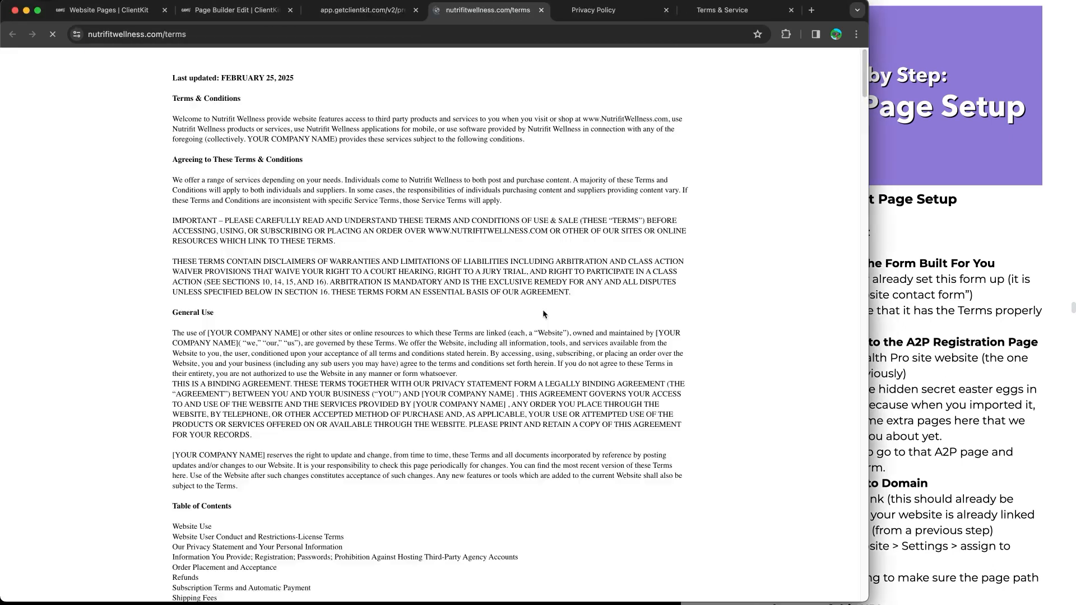
left_click(360, 11)
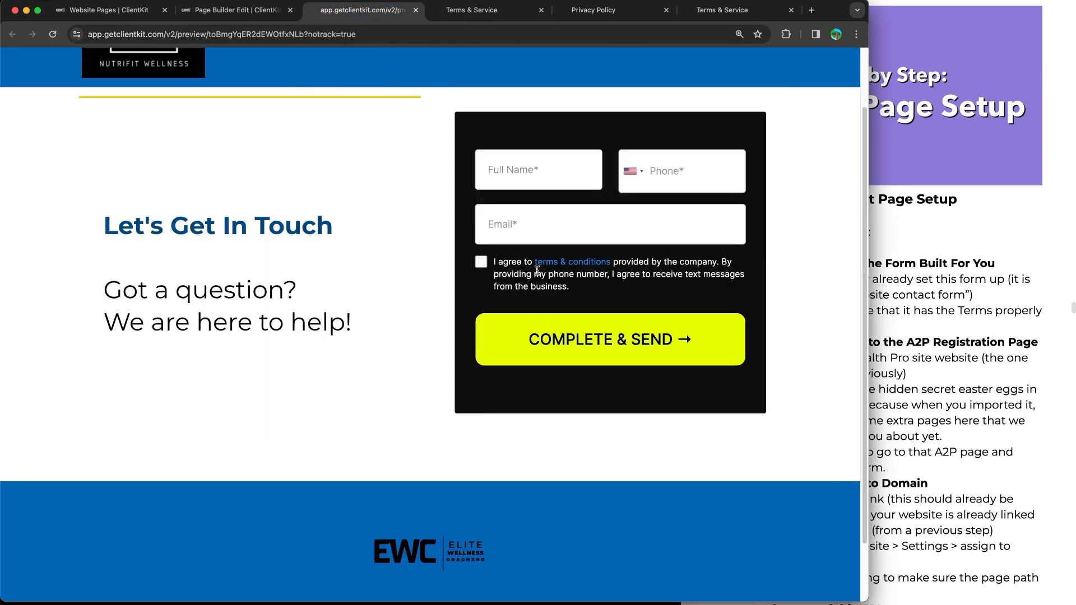
- Return to the page builder and select the footer's Terms & Conditions link text for inspection
left_click(235, 10)
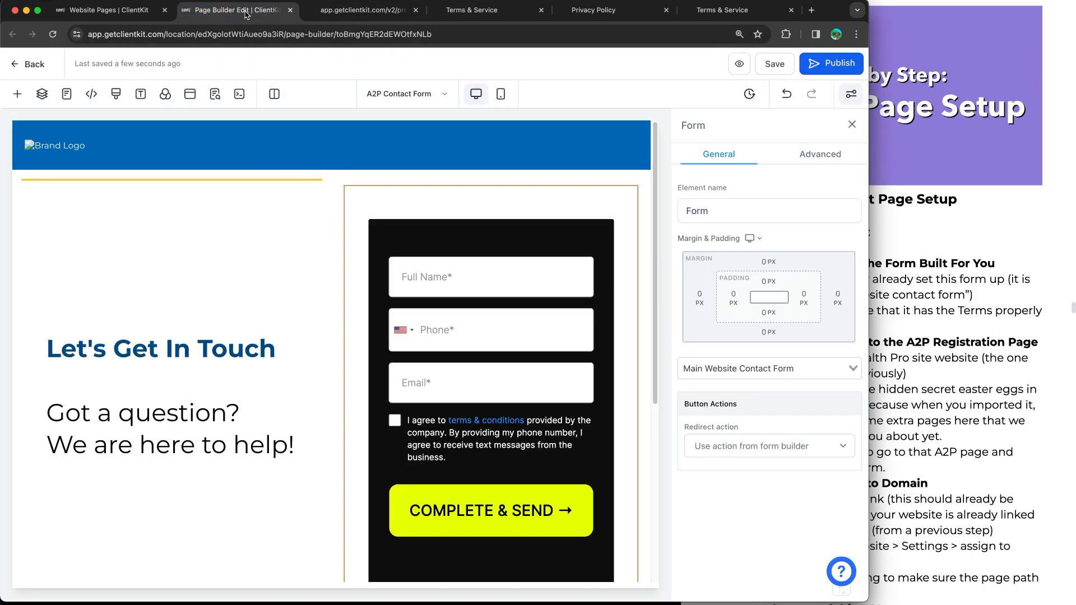
scroll(297, 292, "down", 5)
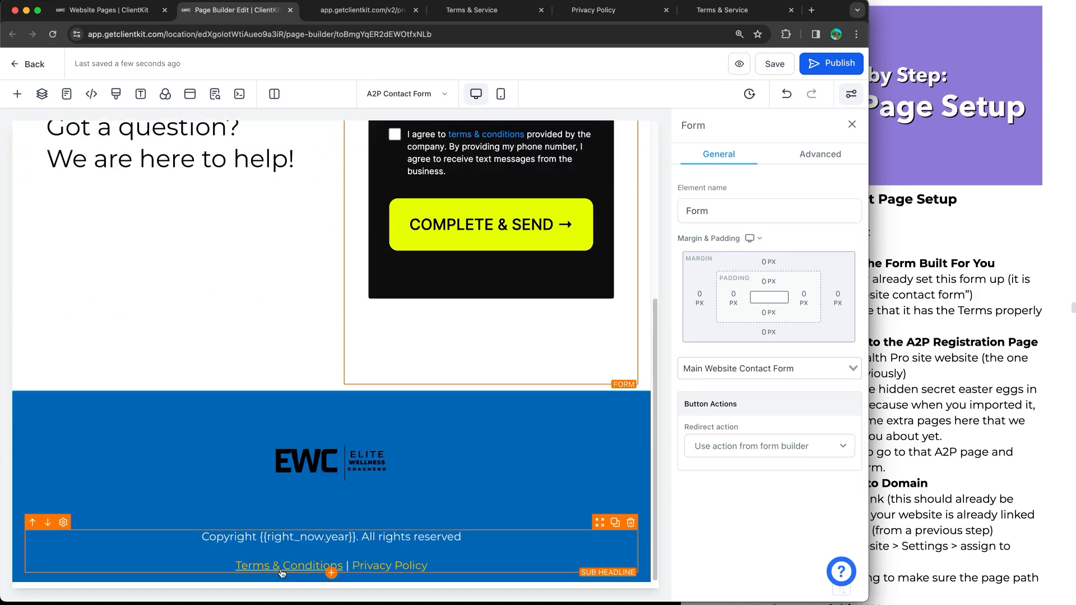
left_click(235, 566)
left_click_drag(234, 567, 342, 567)
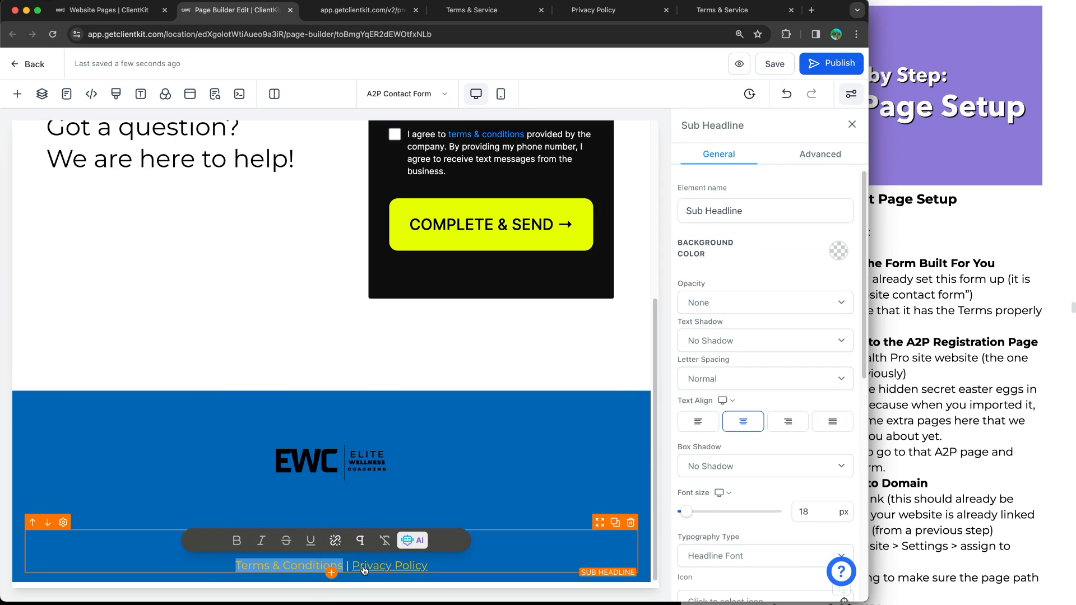
- Open the account settings in a new tab and review the disclosures, privacy policy and terms URLs in Custom Values
left_click(89, 10)
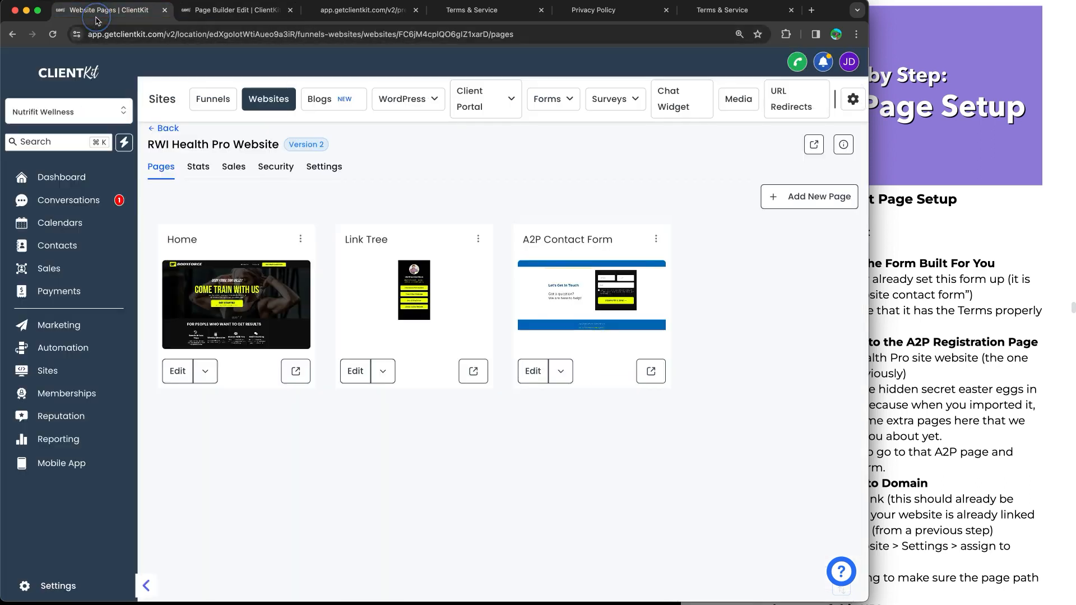
right_click(87, 579)
left_click(99, 580)
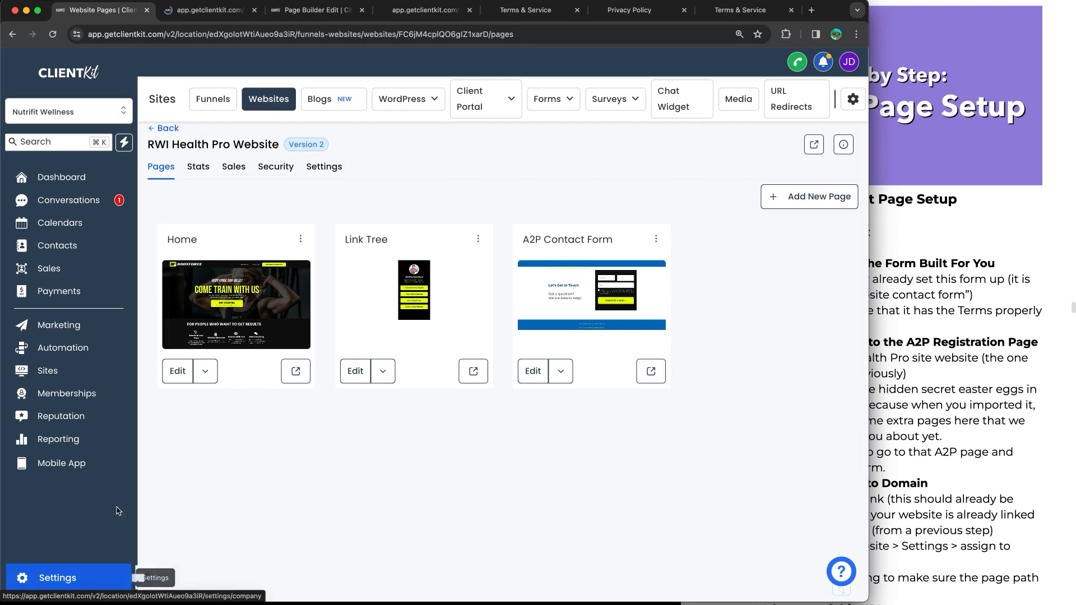
left_click(188, 10)
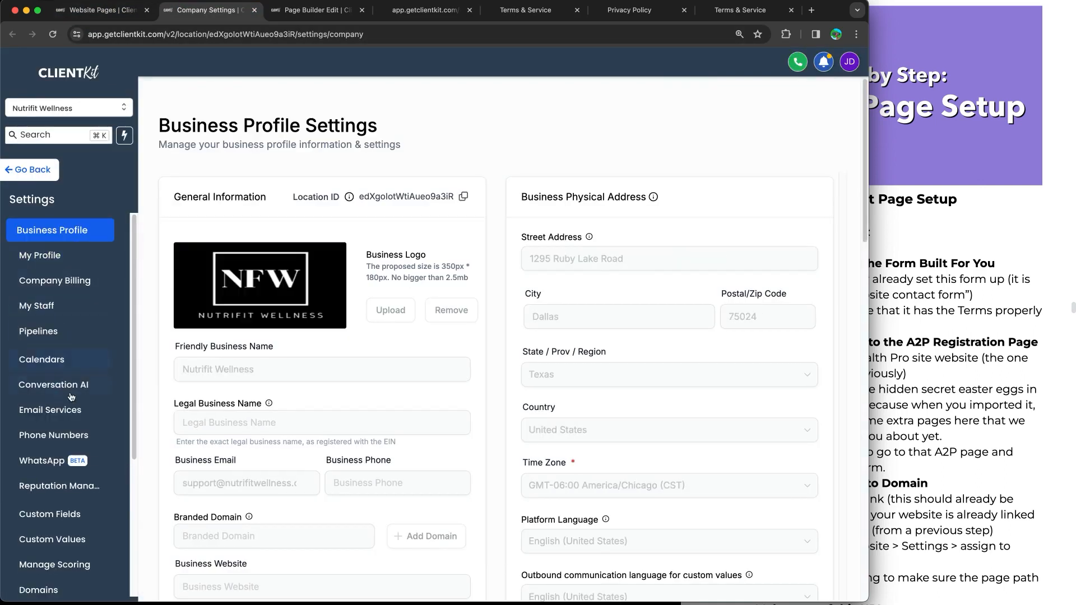
left_click(77, 537)
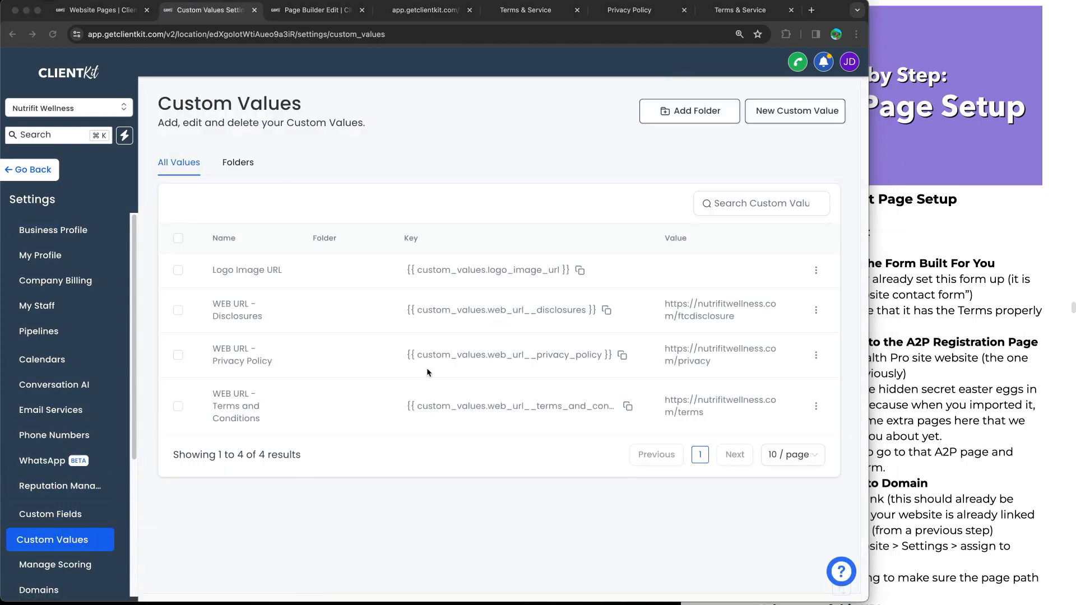
mouse_move(214, 295)
left_mouse_down()
mouse_move(588, 274)
mouse_move(814, 285)
mouse_move(635, 468)
mouse_move(175, 448)
mouse_move(182, 306)
mouse_move(221, 304)
left_mouse_up()
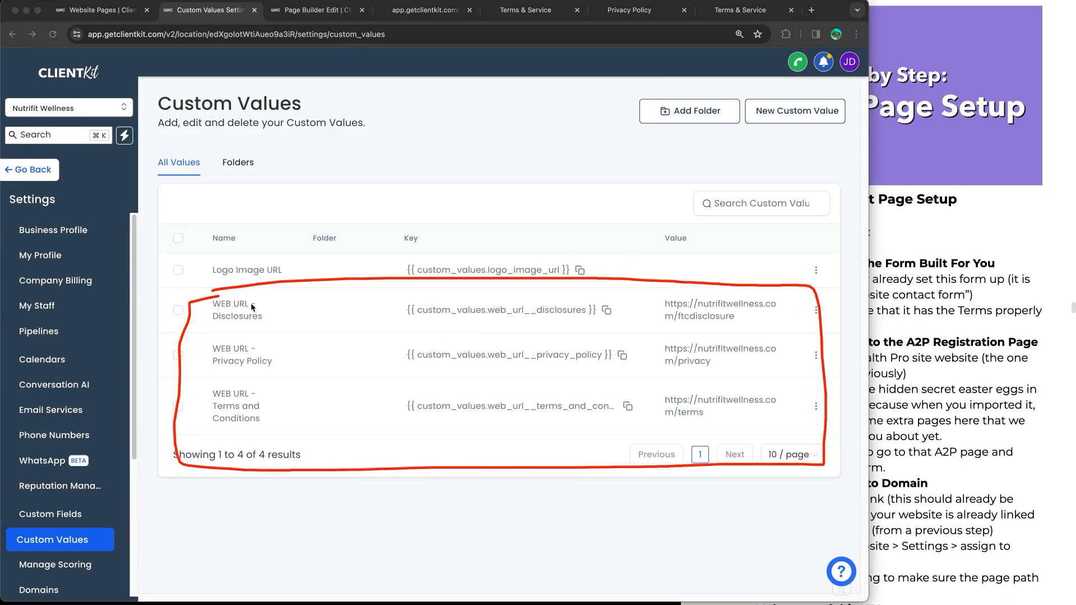
left_click_drag(712, 429, 737, 524)
left_click_drag(707, 479, 734, 468)
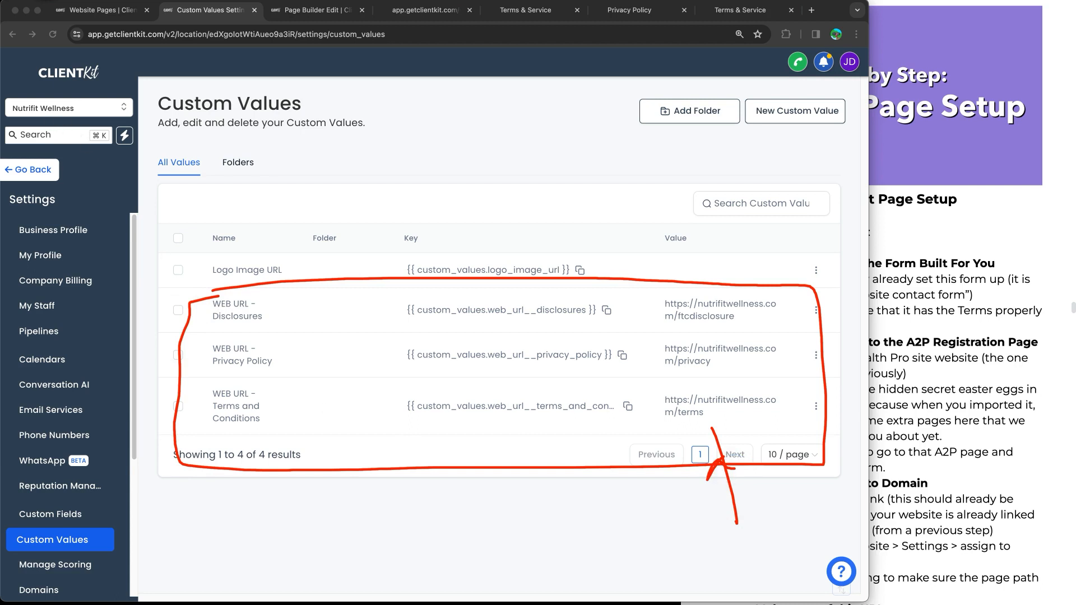
key("Escape")
- Leave the settings and open the Main Website Contact Form from the site's forms list
left_click(25, 170)
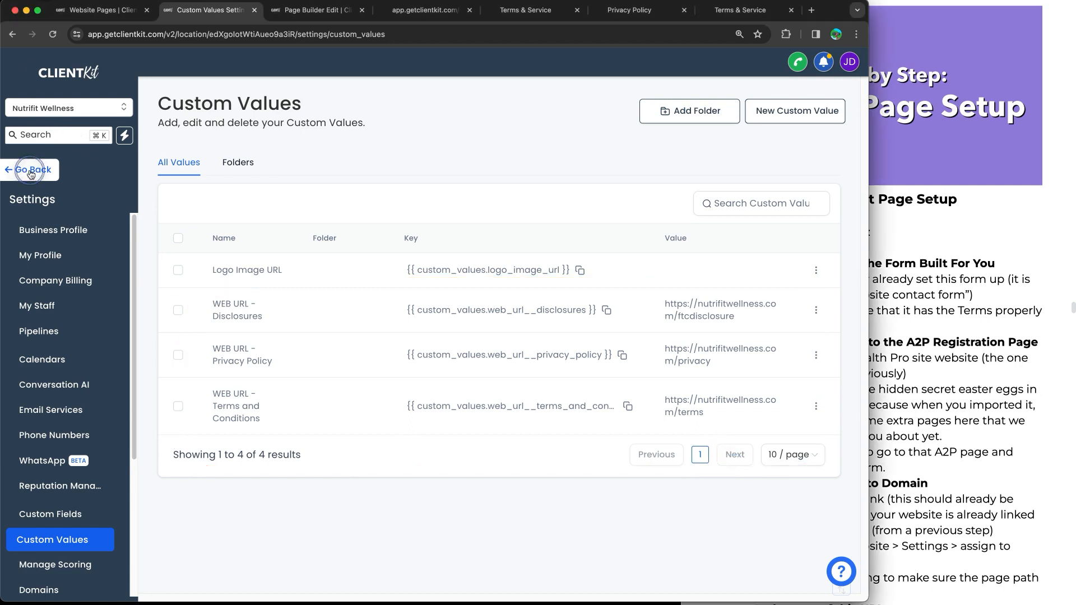
left_click(74, 375)
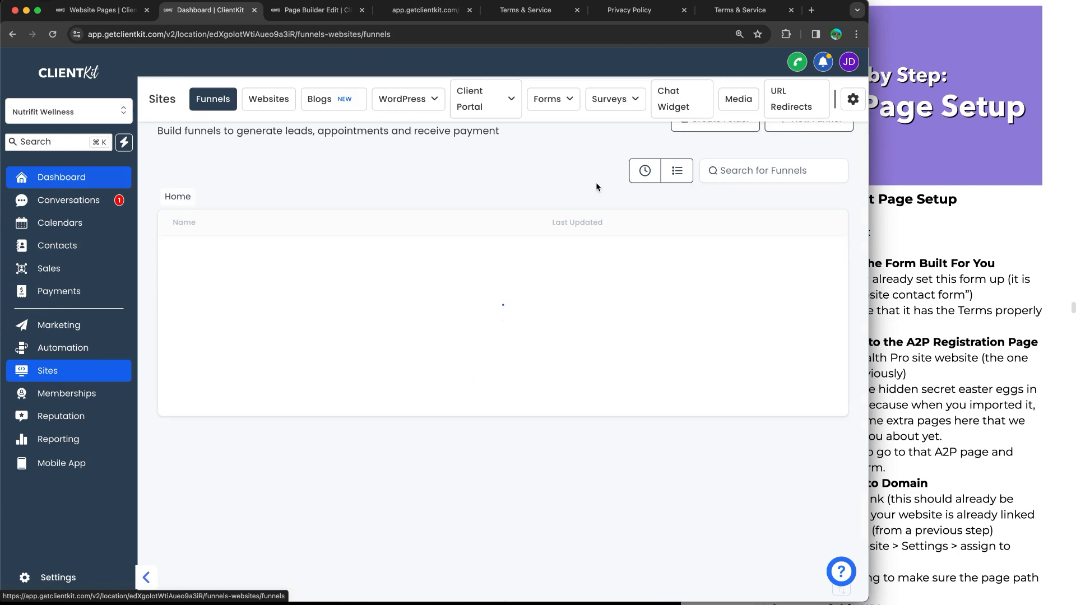
mouse_move(553, 100)
left_click(548, 128)
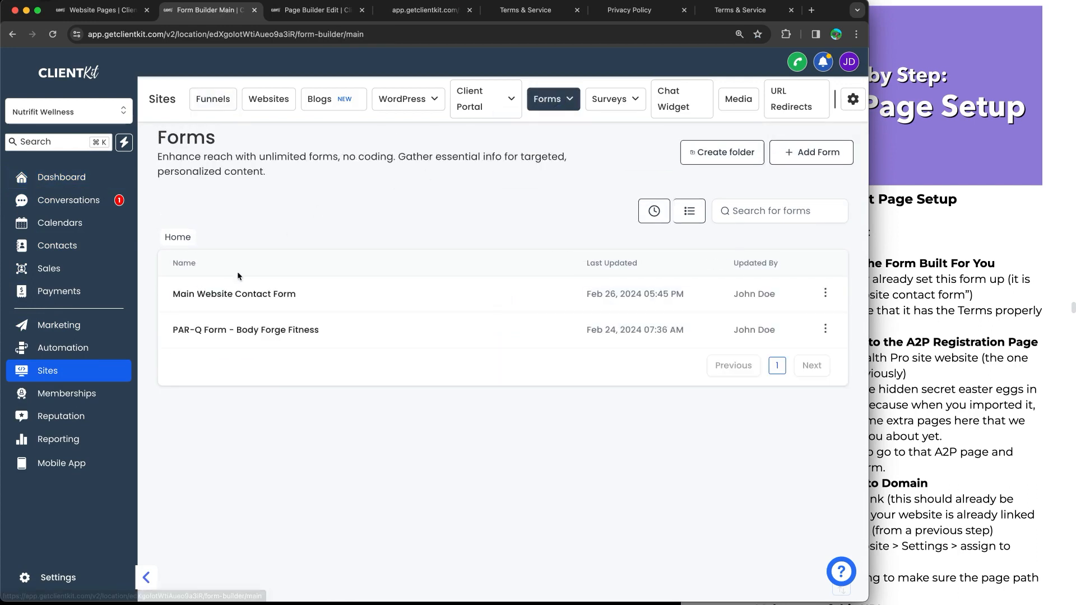
left_click(230, 294)
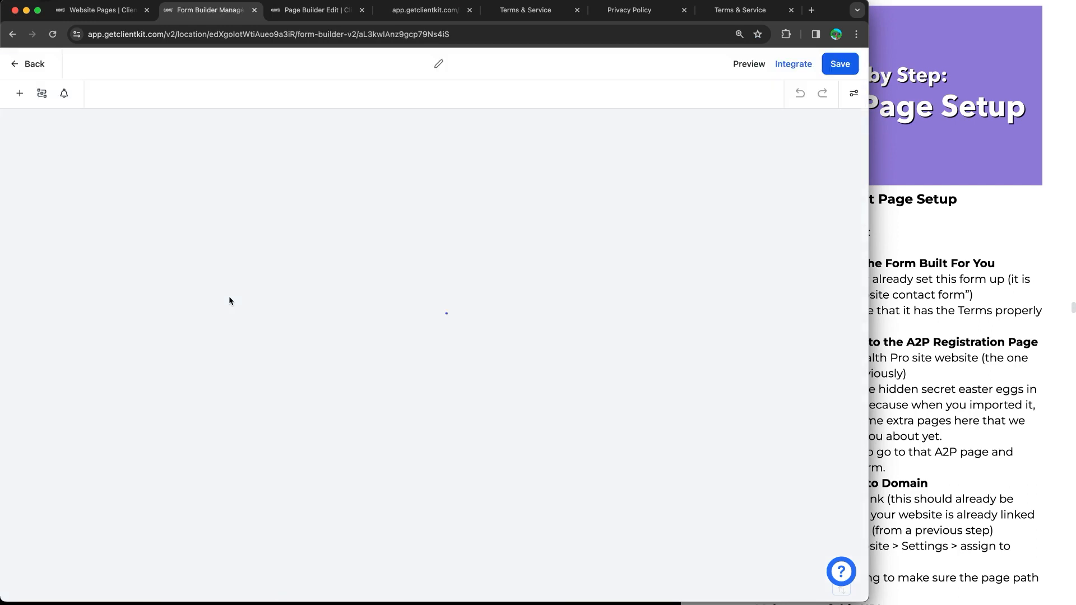
- Inspect the URL behind the T & C field's "terms & conditions" link and close the link dialog without changes
left_click(467, 281)
left_click(769, 210)
left_click_drag(727, 209, 749, 194)
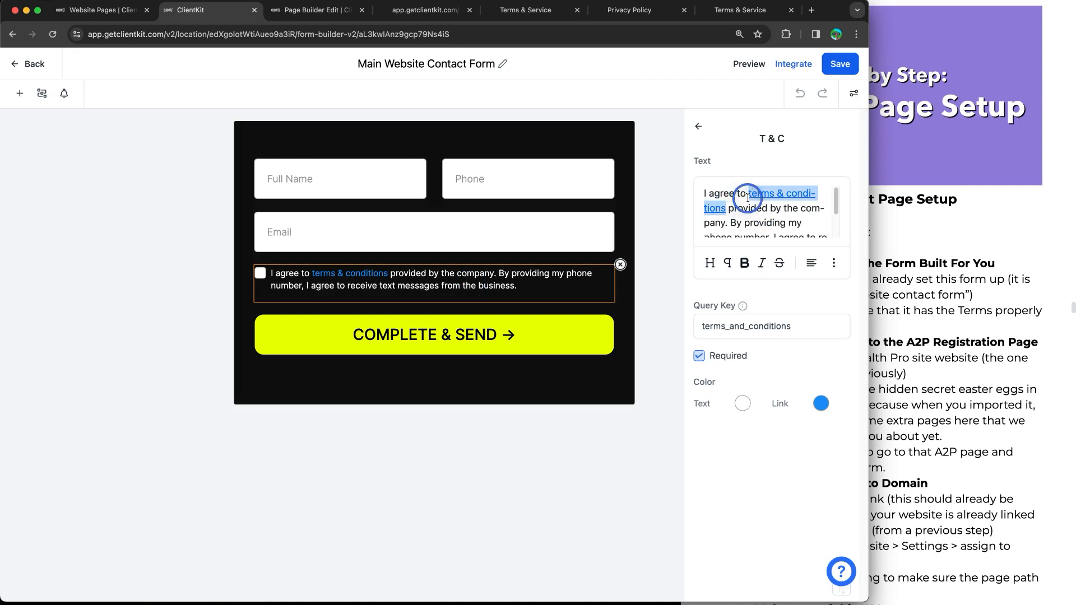
left_click(834, 263)
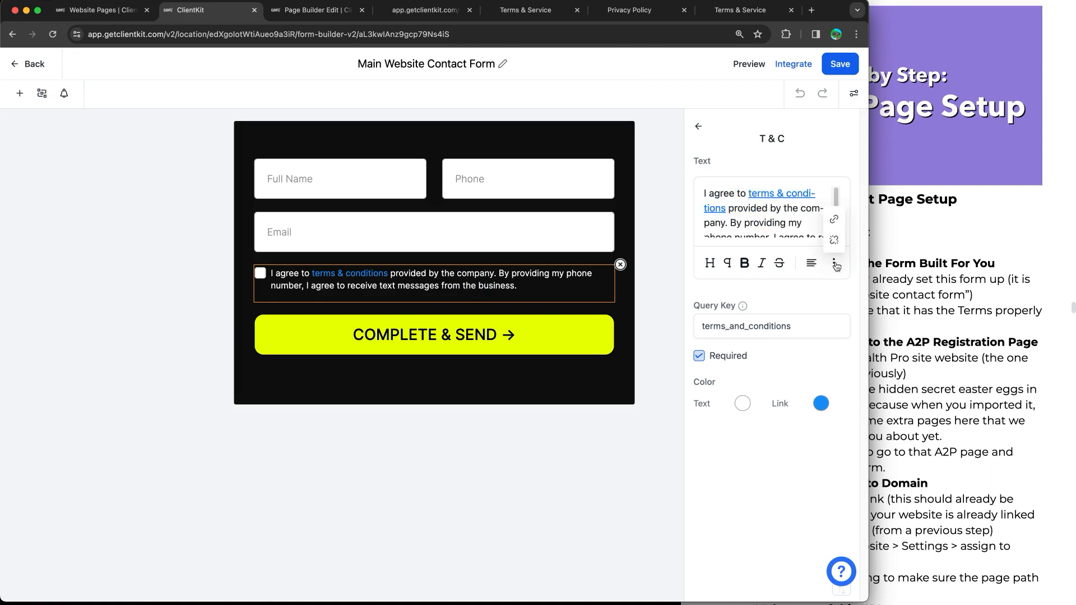
left_click(834, 215)
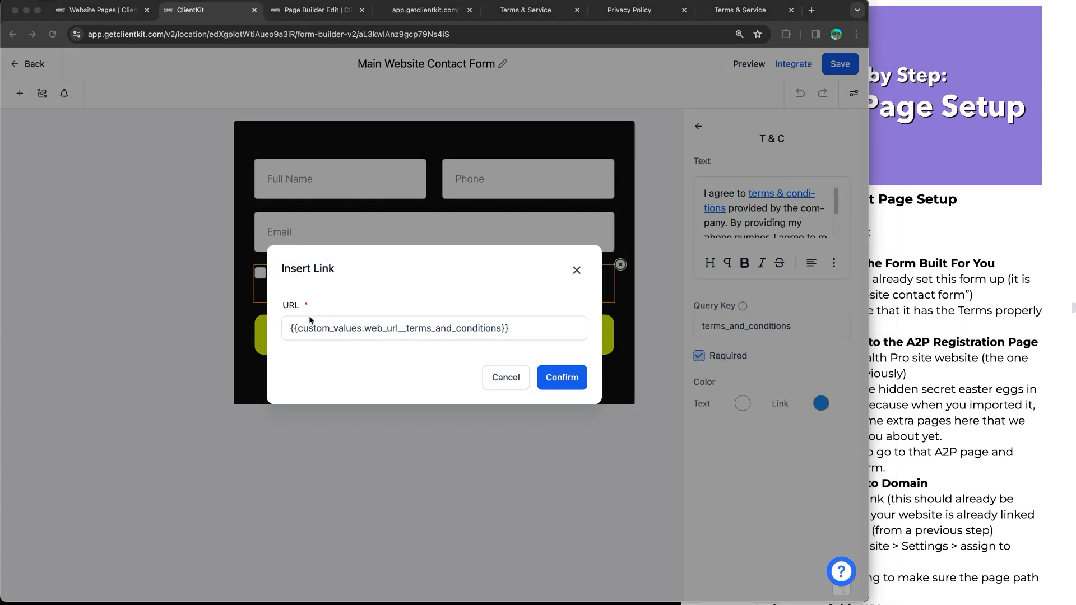
mouse_move(299, 323)
left_mouse_down()
mouse_move(579, 307)
mouse_move(445, 348)
mouse_move(283, 345)
mouse_move(318, 319)
left_mouse_up()
left_click(576, 270)
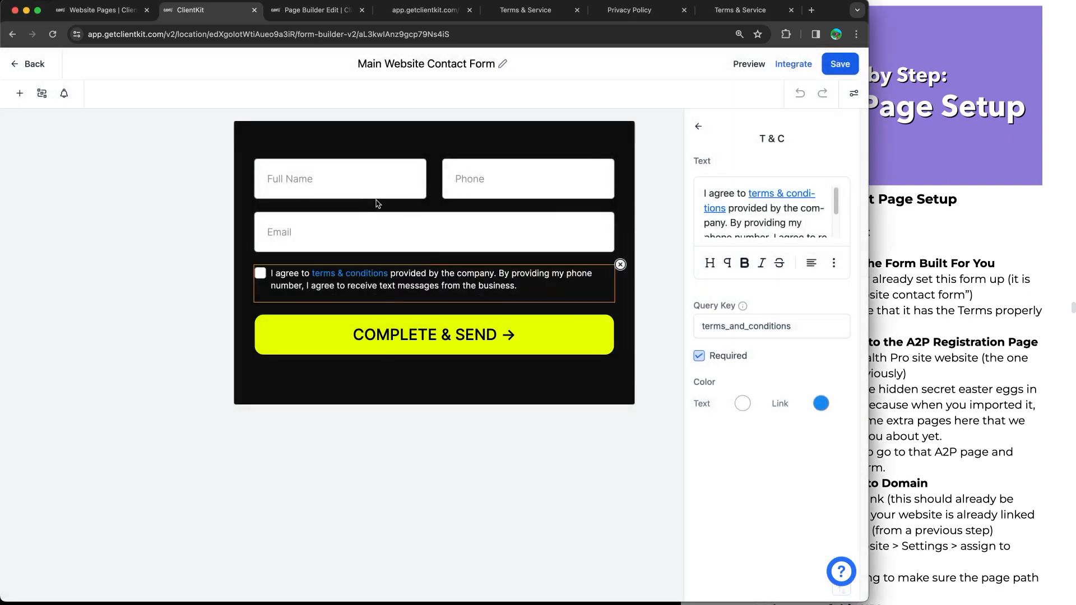
- Return to the contact page preview and review the form's consent text and the footer's legal links
left_click(108, 13)
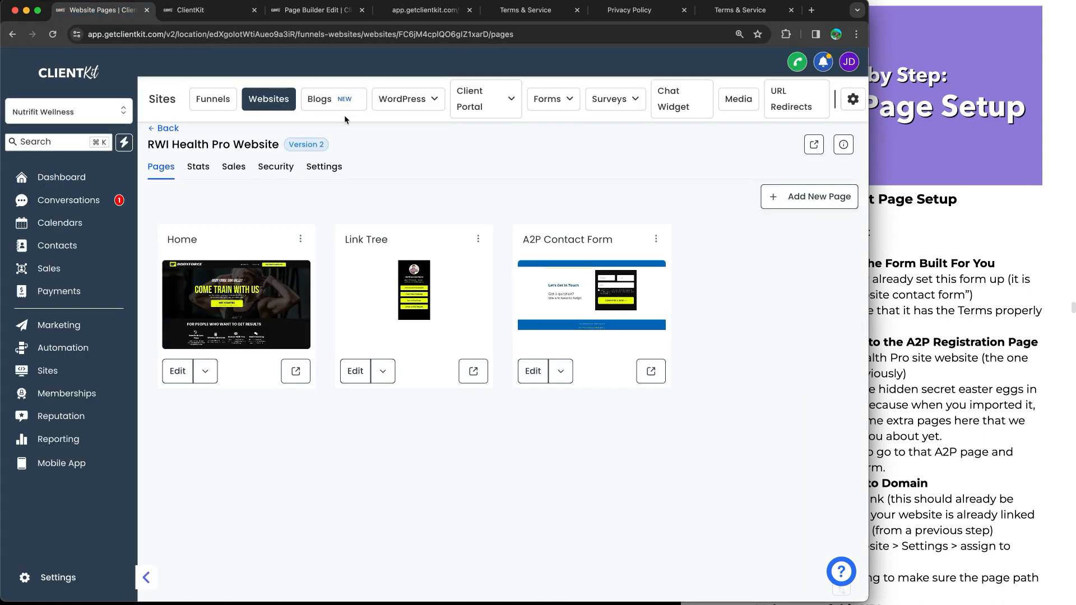
left_click(208, 11)
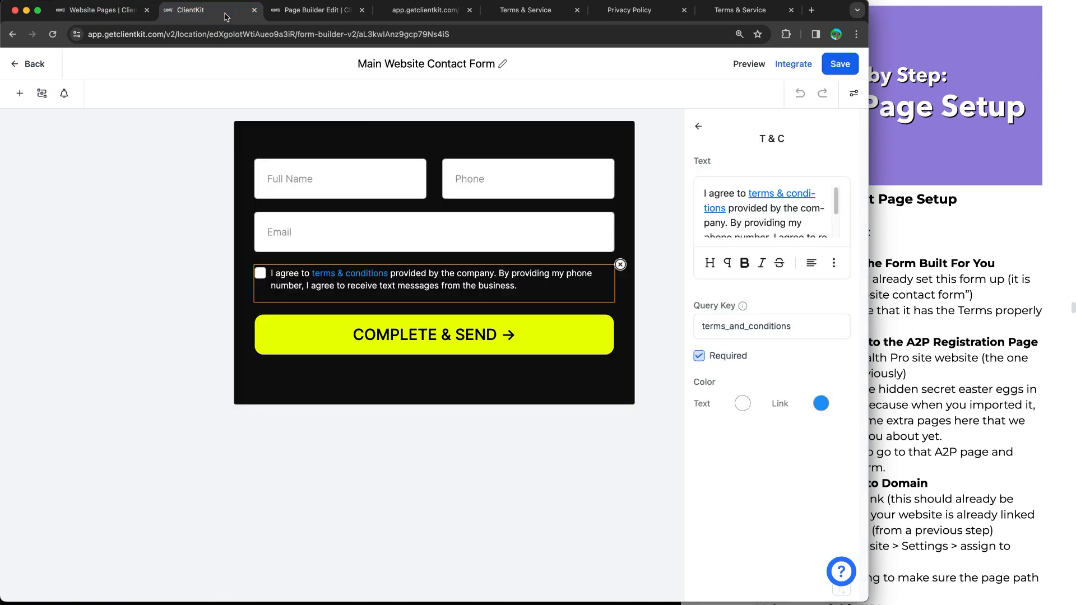
left_click(292, 13)
left_click(425, 10)
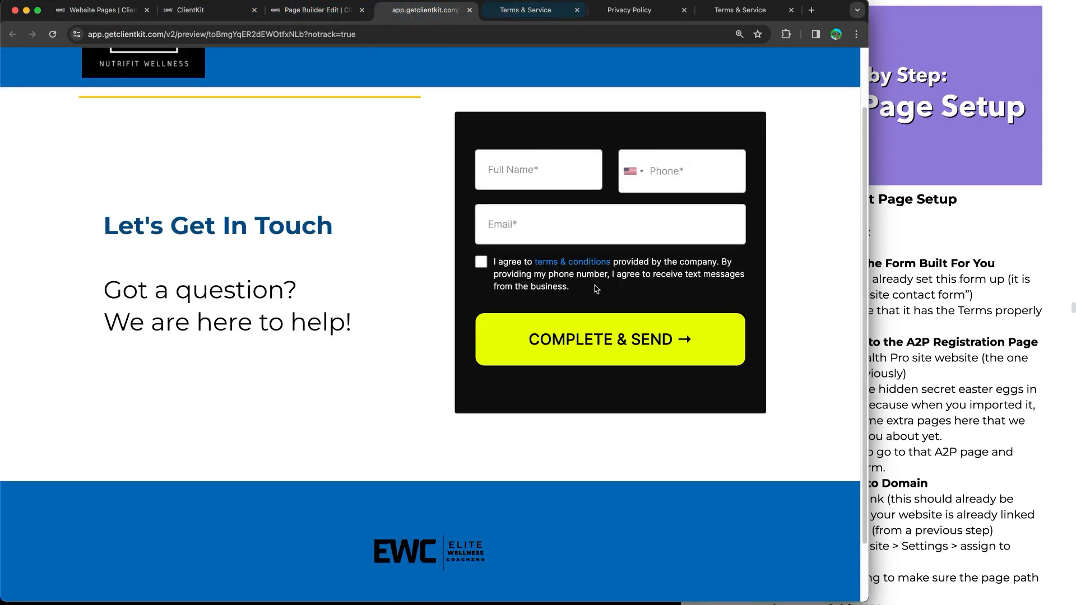
mouse_move(570, 237)
left_mouse_down()
mouse_move(660, 249)
mouse_move(592, 230)
left_mouse_up()
scroll(262, 313, "down", 2)
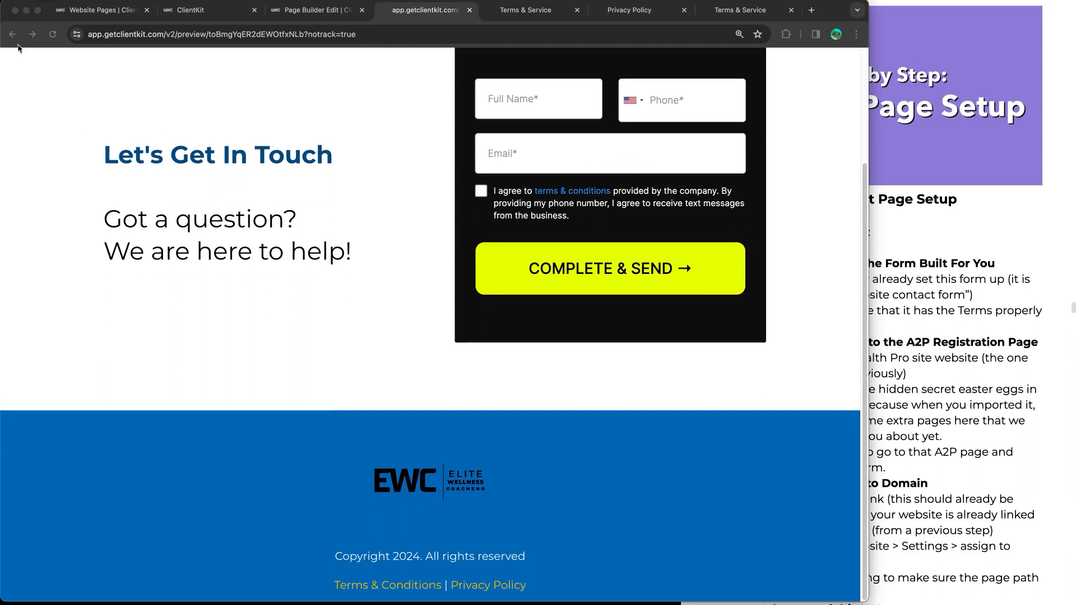
- Review the contact page preview's footer logo, copyright line and legal links, and compare them with the header branding
mouse_move(328, 571)
left_mouse_down()
mouse_move(331, 555)
mouse_move(465, 552)
mouse_move(535, 589)
left_mouse_up()
mouse_move(403, 511)
left_mouse_down()
mouse_move(537, 468)
mouse_move(398, 516)
left_mouse_up()
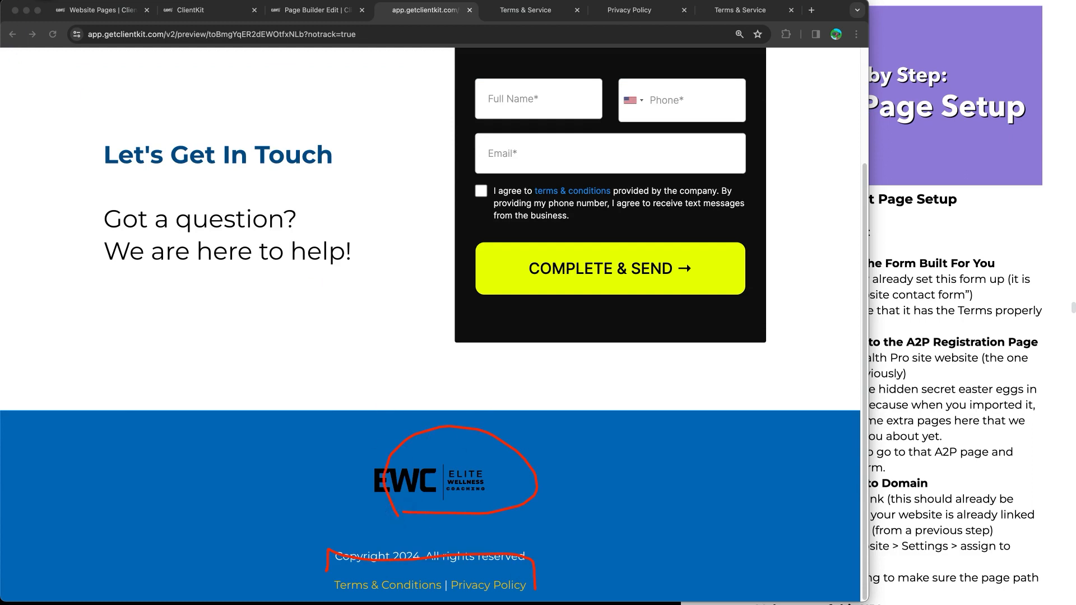
mouse_move(488, 508)
left_mouse_down()
mouse_move(440, 507)
mouse_move(448, 503)
left_mouse_up()
left_click_drag(401, 491, 454, 468)
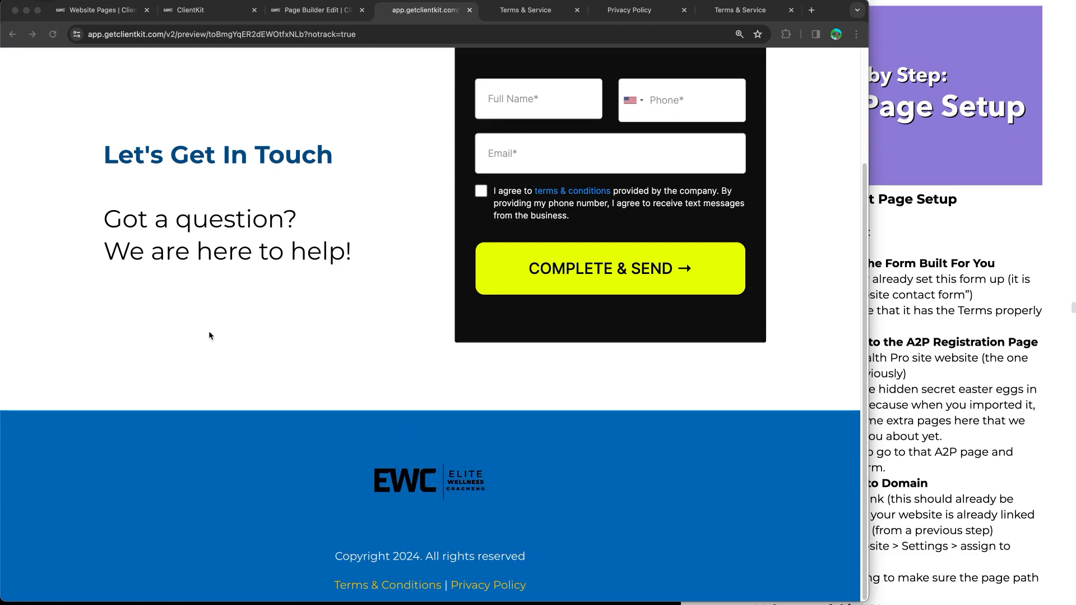
scroll(423, 496, "up", 5)
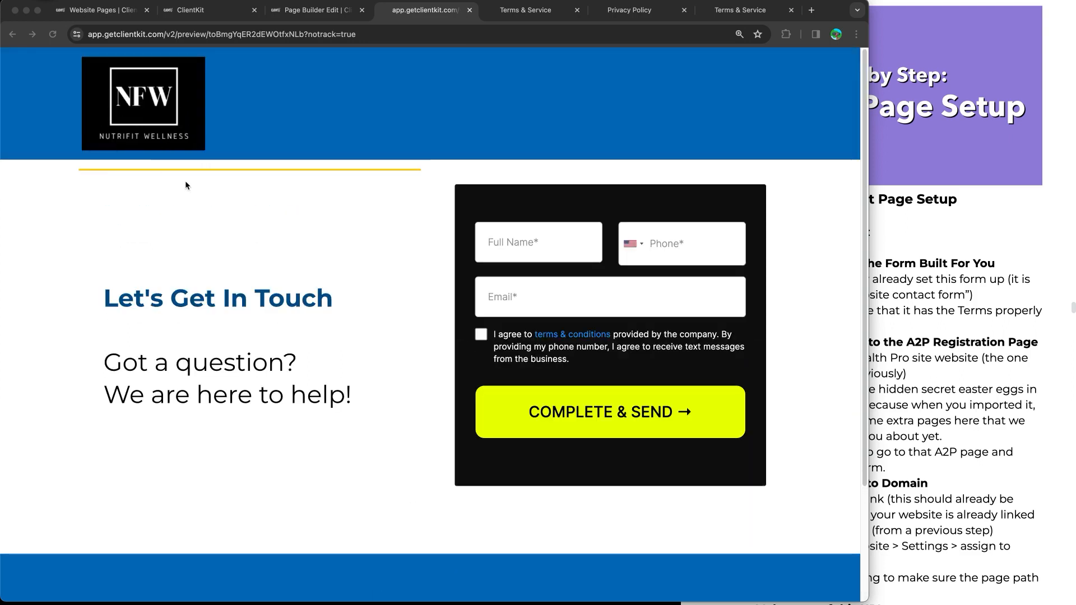
- Set the A2P Contact Form page's path to /contact-form in the website's page details and update the page
left_click(96, 10)
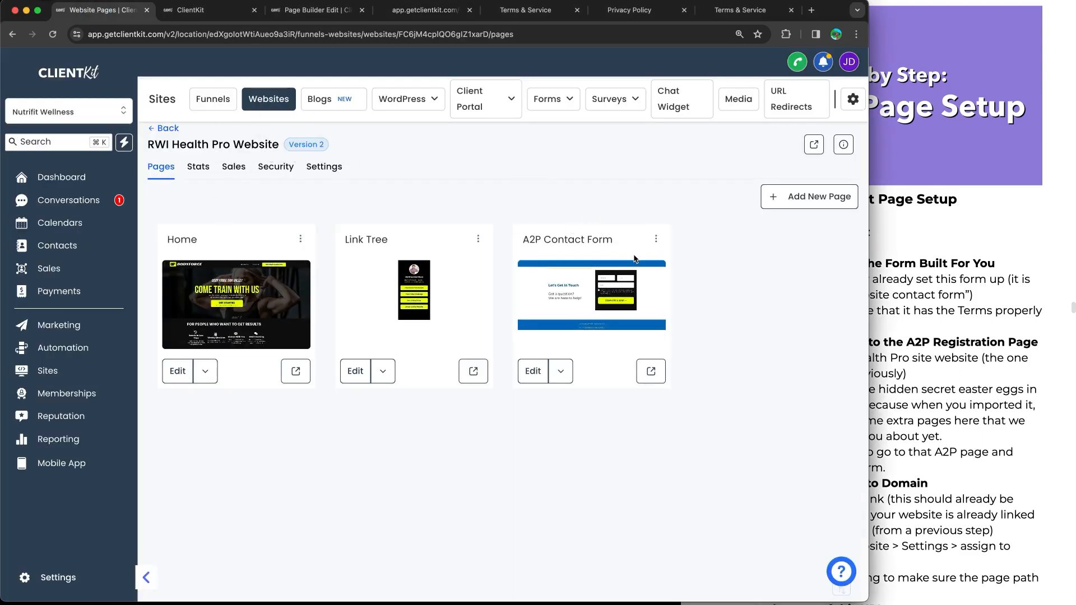
left_click(655, 239)
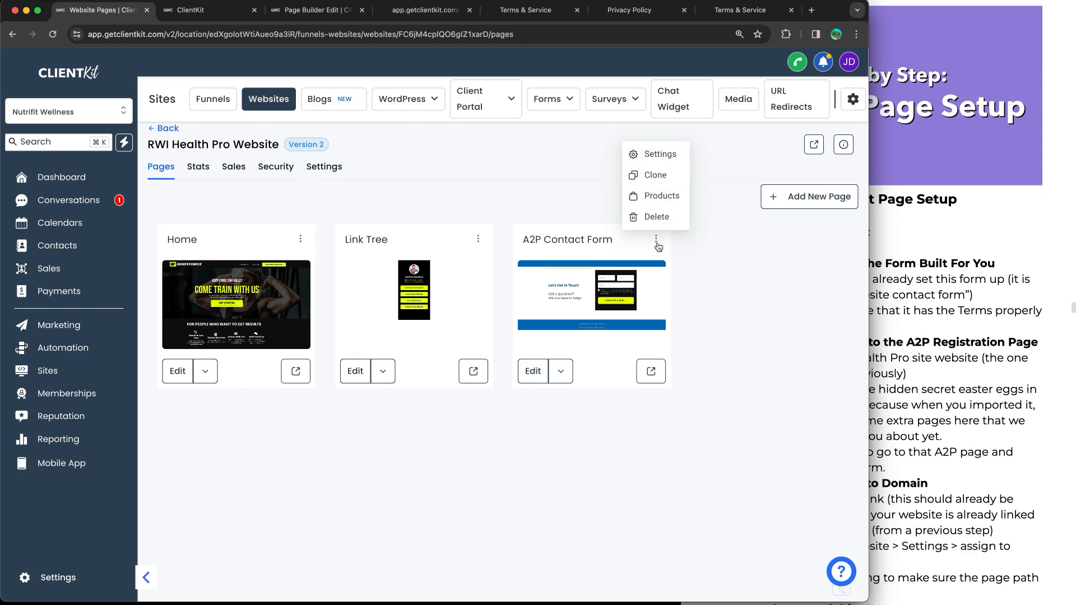
left_click(660, 154)
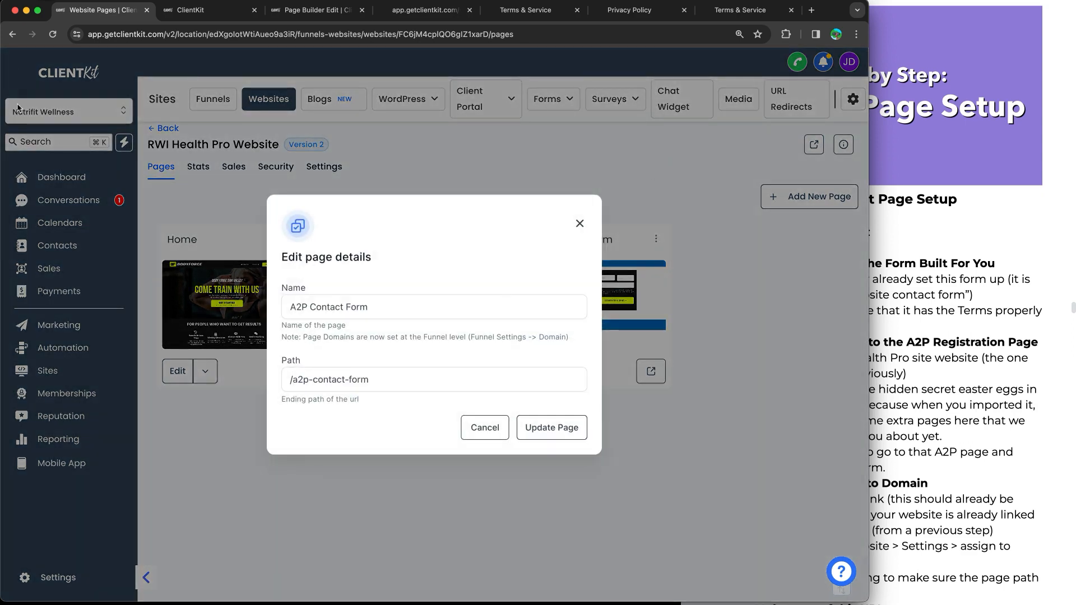
mouse_move(334, 345)
left_mouse_down()
mouse_move(396, 397)
mouse_move(259, 396)
mouse_move(330, 343)
left_mouse_up()
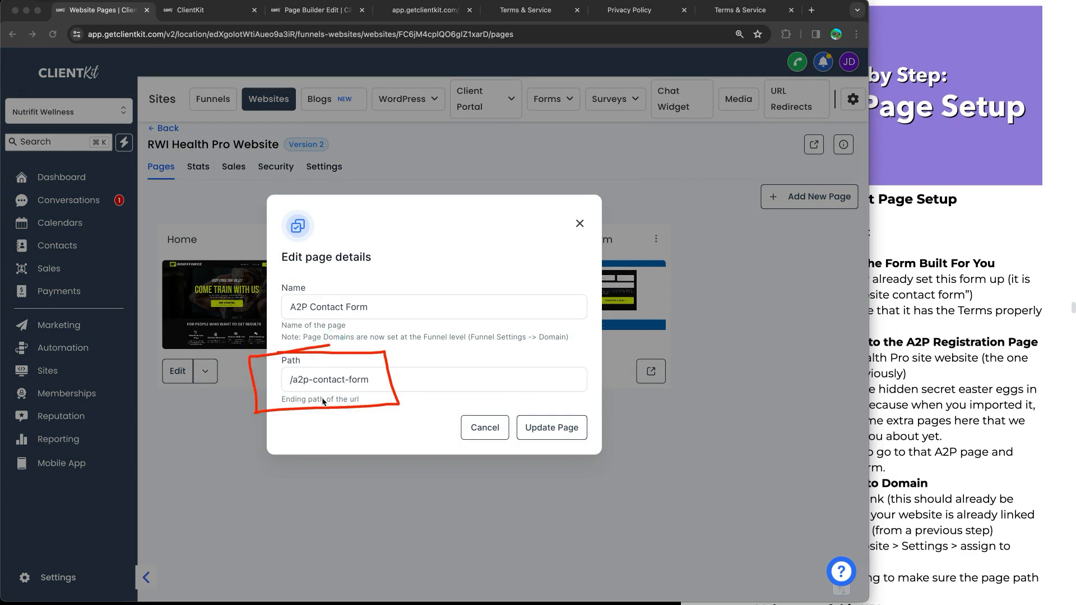
key("Escape")
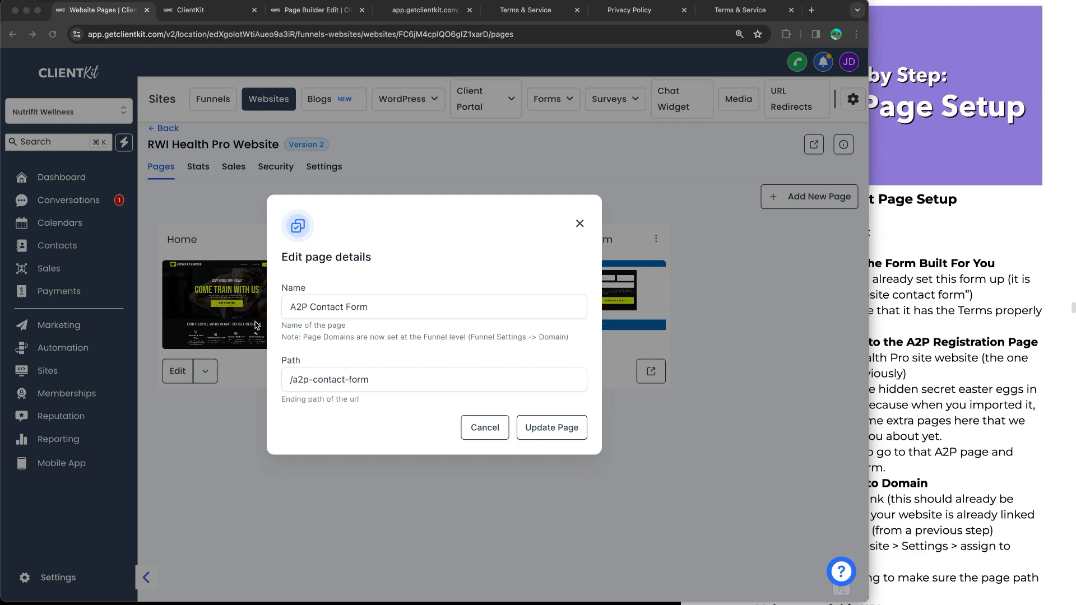
left_click(316, 379)
key("BackSpace")
key("BackSpace")
key("BackSpace")
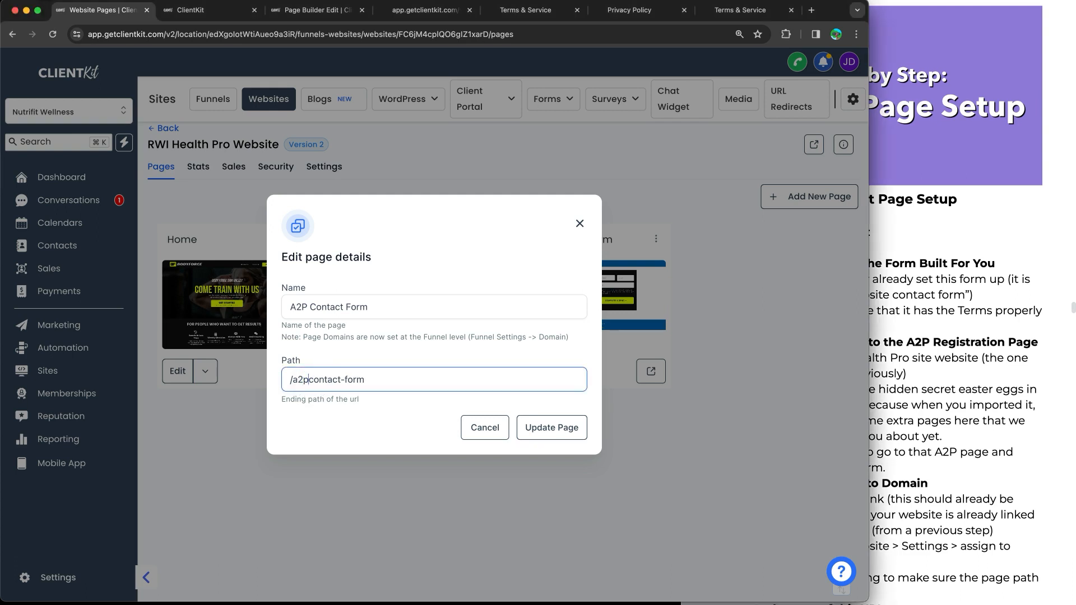
key("BackSpace")
left_click(563, 429)
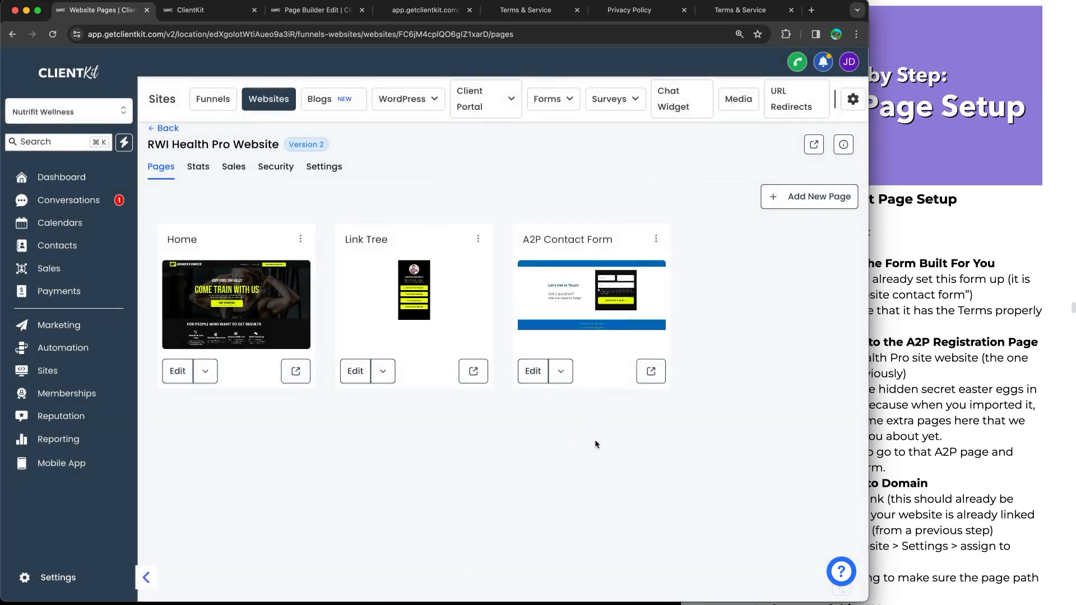
- Open the live A2P contact page and check its domain, URL path and the form's terms and text-message consent wording
left_click(652, 372)
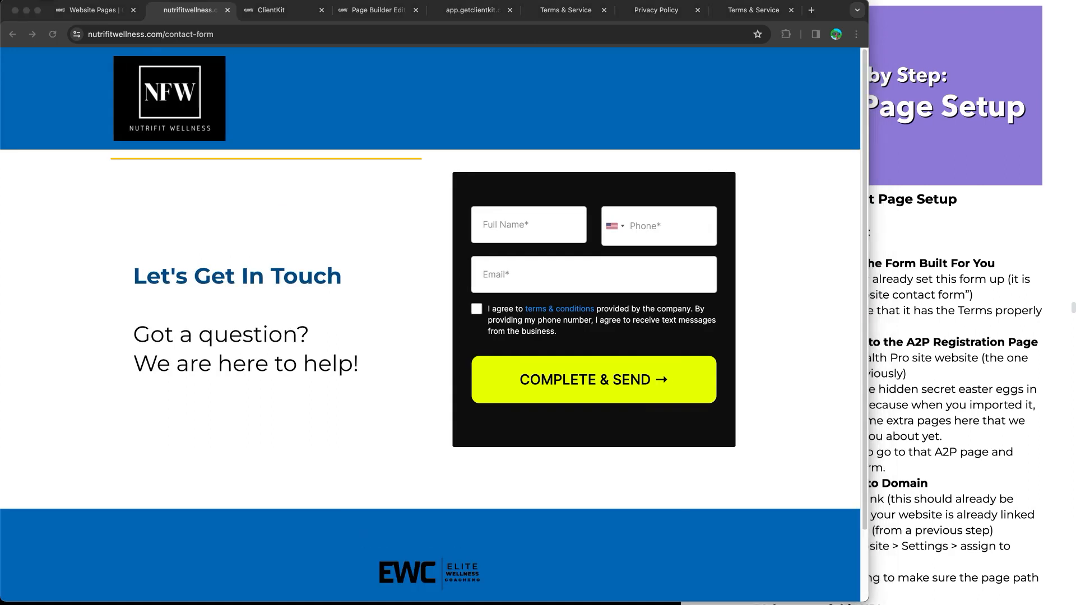
mouse_move(89, 27)
left_mouse_down()
mouse_move(223, 21)
mouse_move(104, 48)
mouse_move(85, 22)
left_mouse_up()
left_click_drag(163, 48, 184, 122)
left_click_drag(151, 78, 175, 68)
left_click_drag(106, 43, 144, 39)
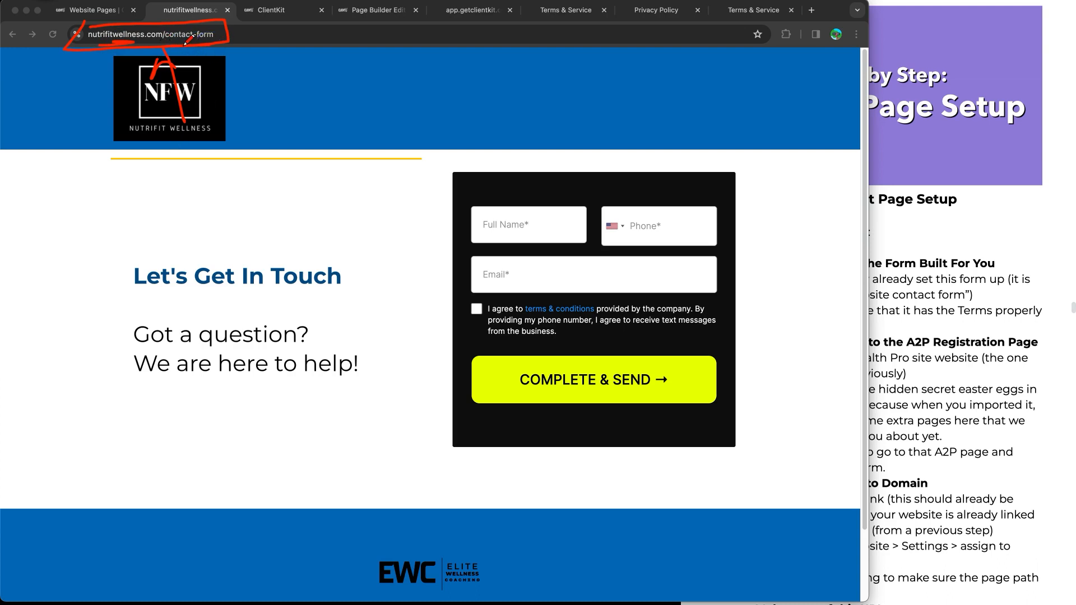
key("Escape")
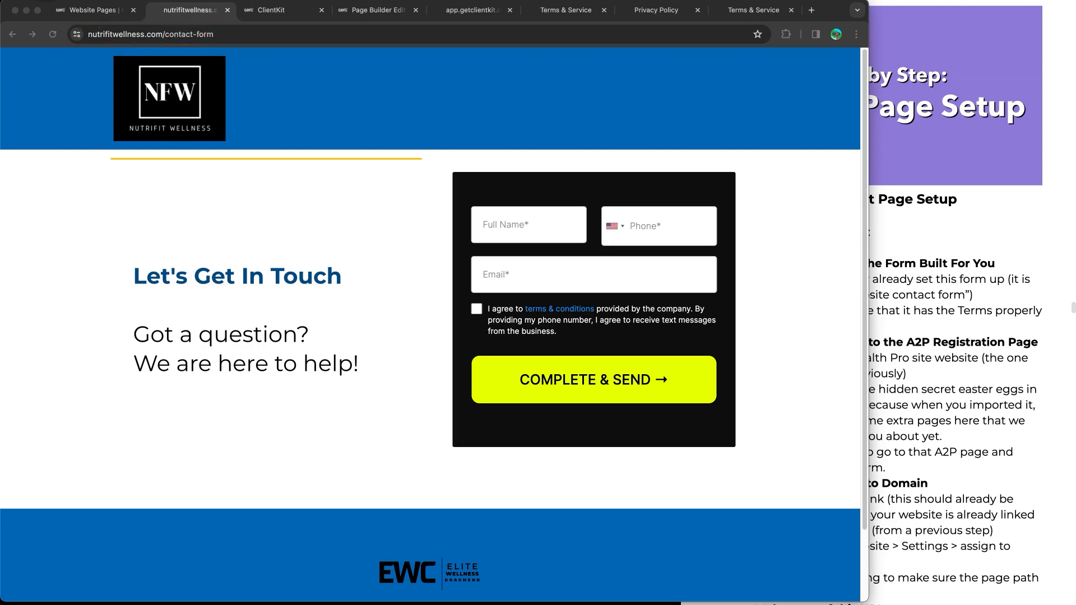
mouse_move(159, 23)
left_mouse_down()
mouse_move(242, 31)
mouse_move(137, 47)
mouse_move(81, 26)
mouse_move(182, 22)
left_mouse_up()
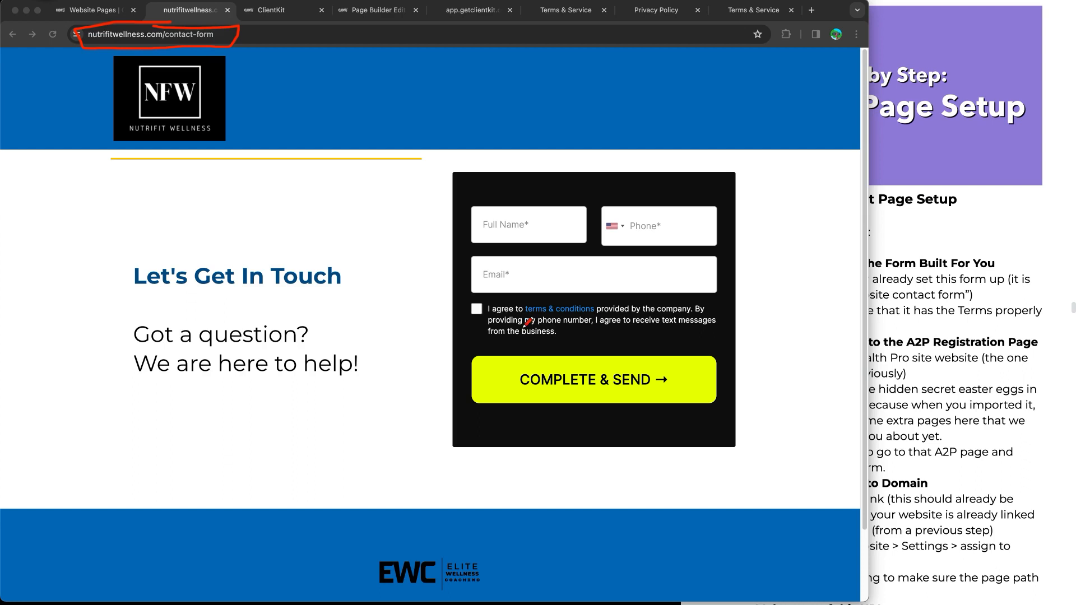
mouse_move(540, 298)
left_mouse_down()
mouse_move(615, 353)
mouse_move(588, 300)
left_mouse_up()
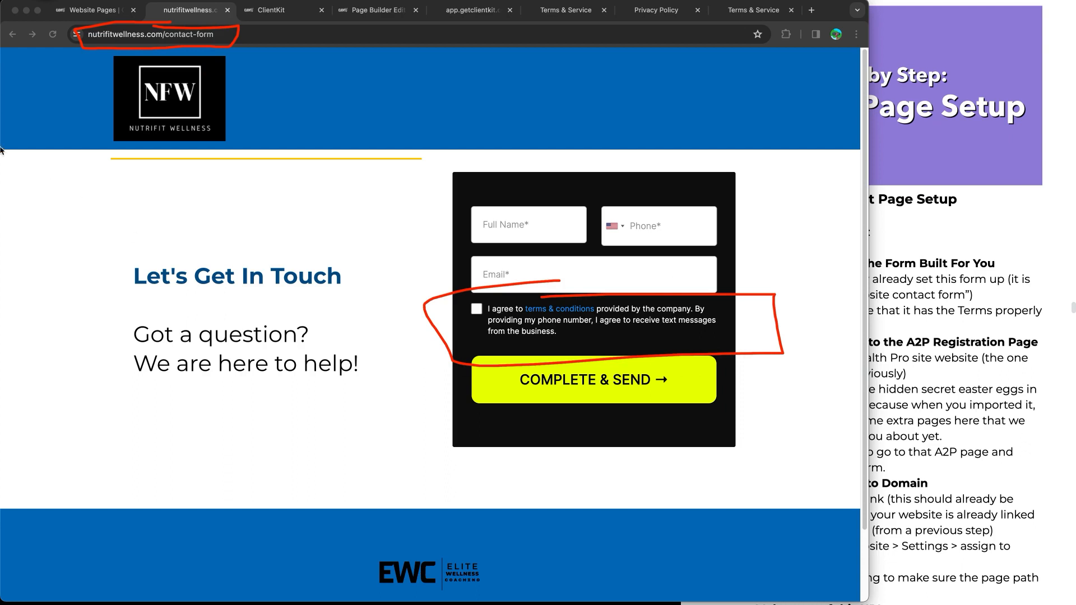
key("Escape")
- Return to the RWI Health Pro Website pages and review where the forms and the A2P Contact Form page are found
key("ctrl+shift+Tab")
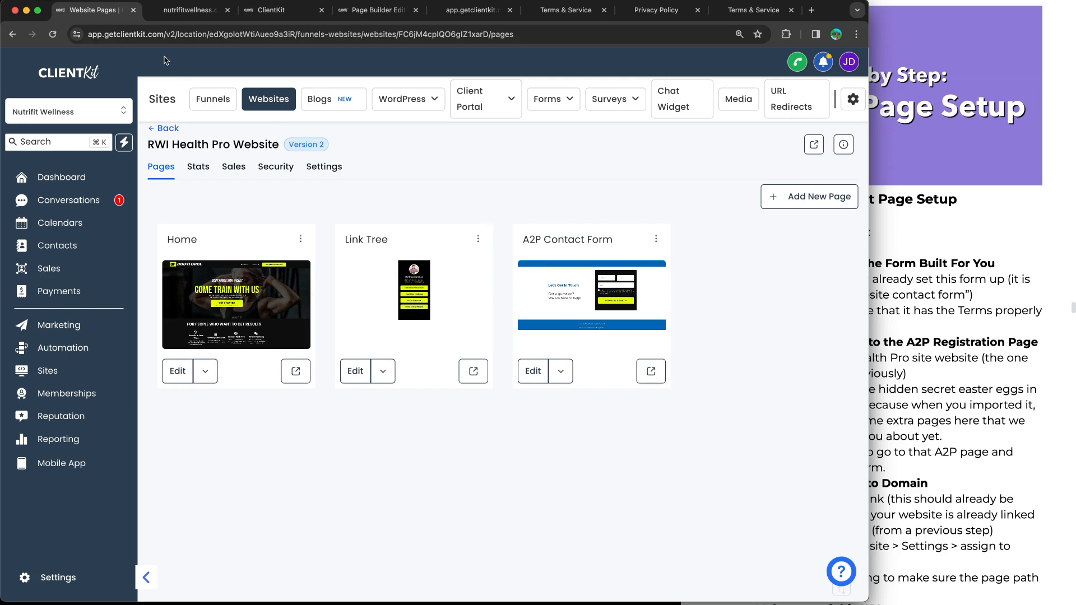
key("ctrl+a")
mouse_move(534, 87)
left_mouse_down()
mouse_move(535, 112)
mouse_move(537, 89)
left_mouse_up()
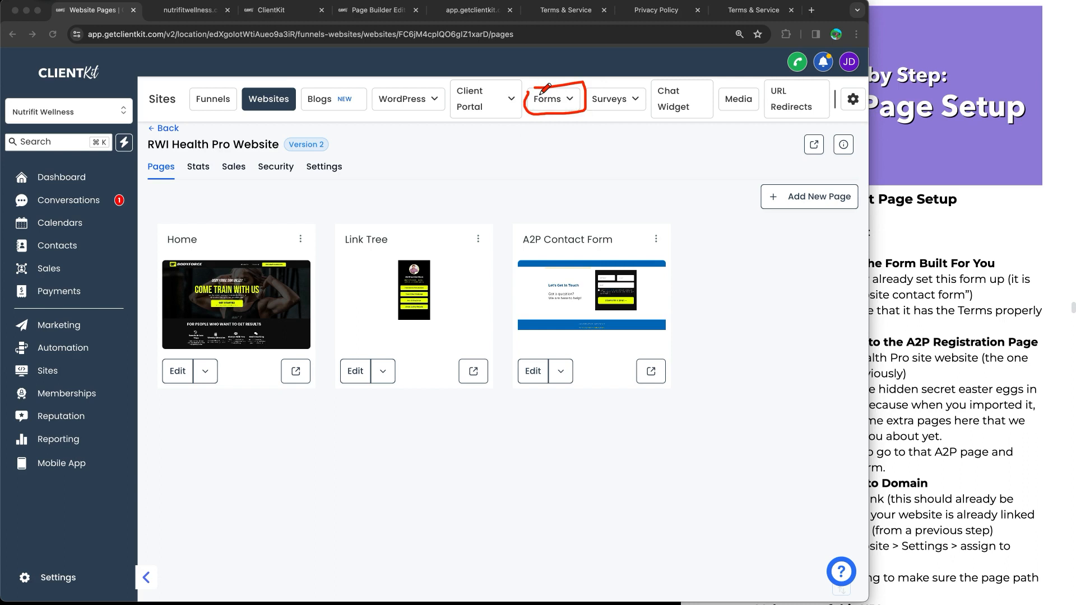
mouse_move(566, 217)
left_mouse_down()
mouse_move(648, 317)
mouse_move(543, 231)
mouse_move(558, 230)
left_mouse_up()
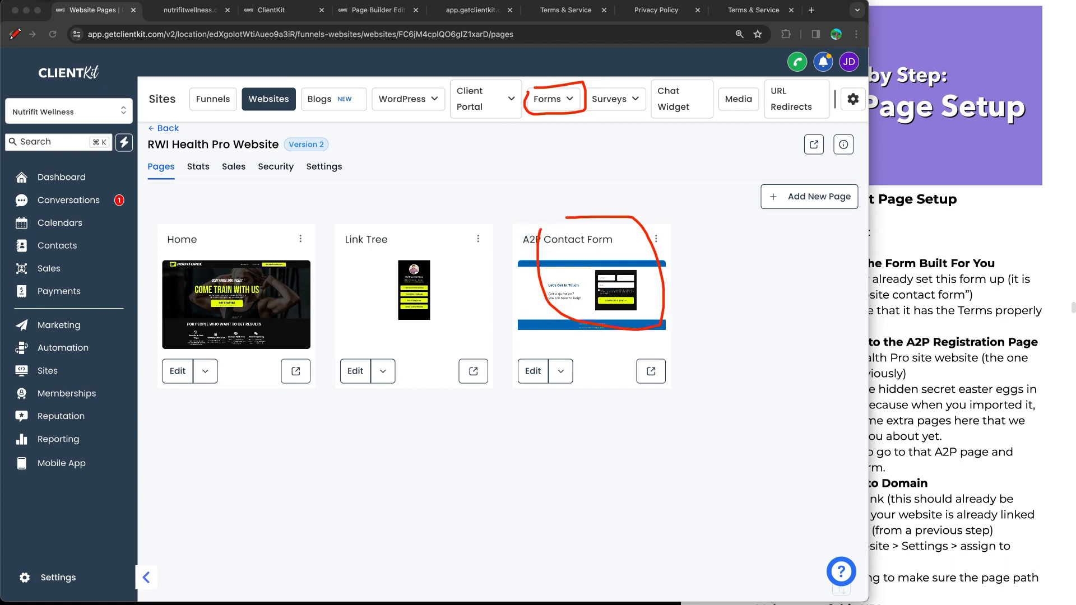
key("Escape")
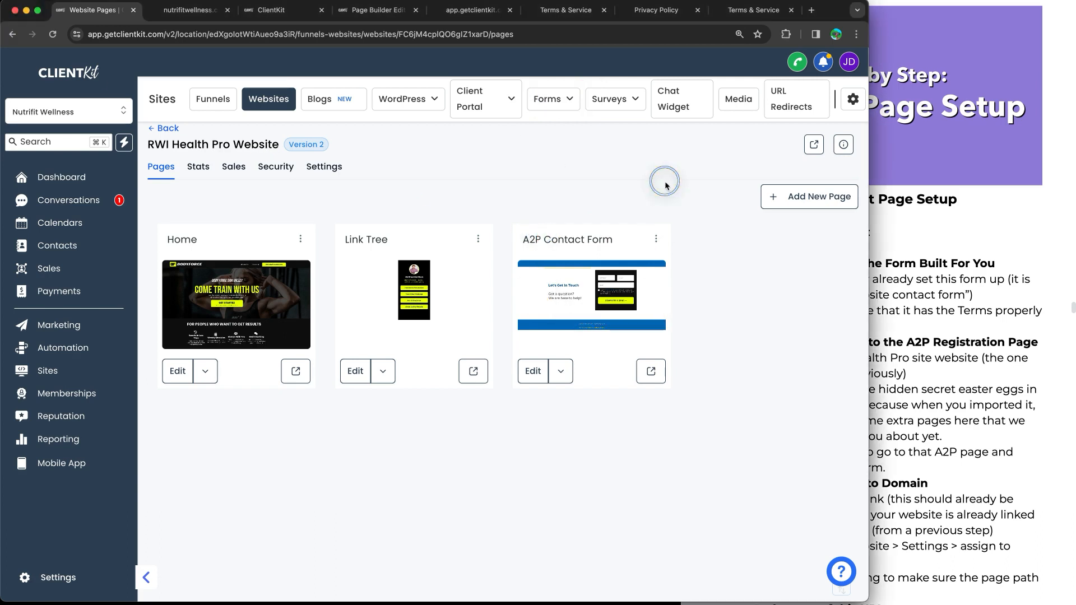
- Switch to the training document and review the Contact Page Setup steps and why the phone number opt-in check box is required
left_click(998, 333)
scroll(858, 324, "down", 5)
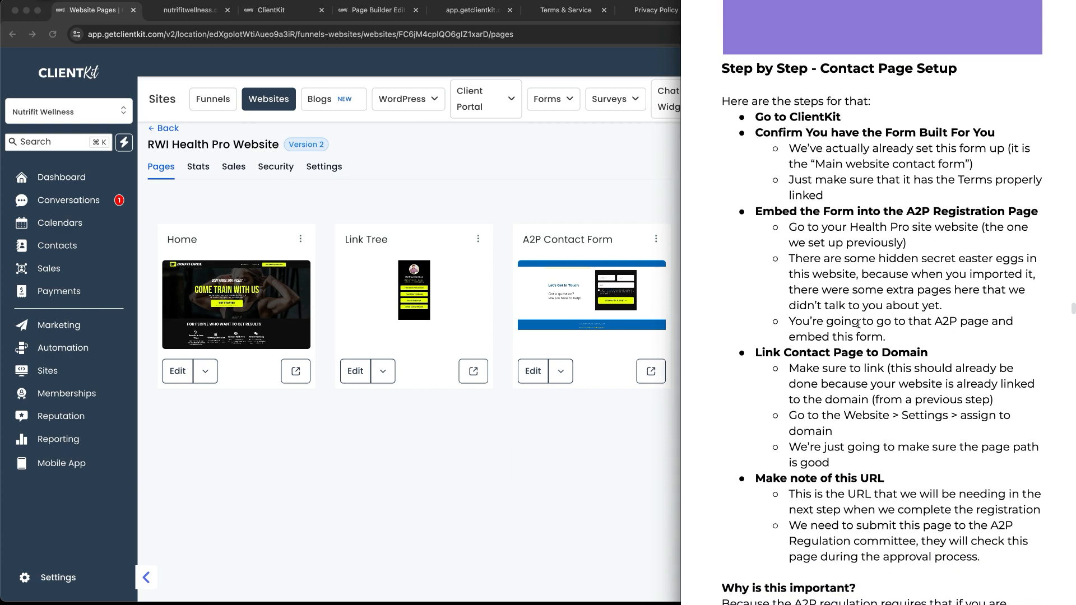
scroll(858, 324, "down", 5)
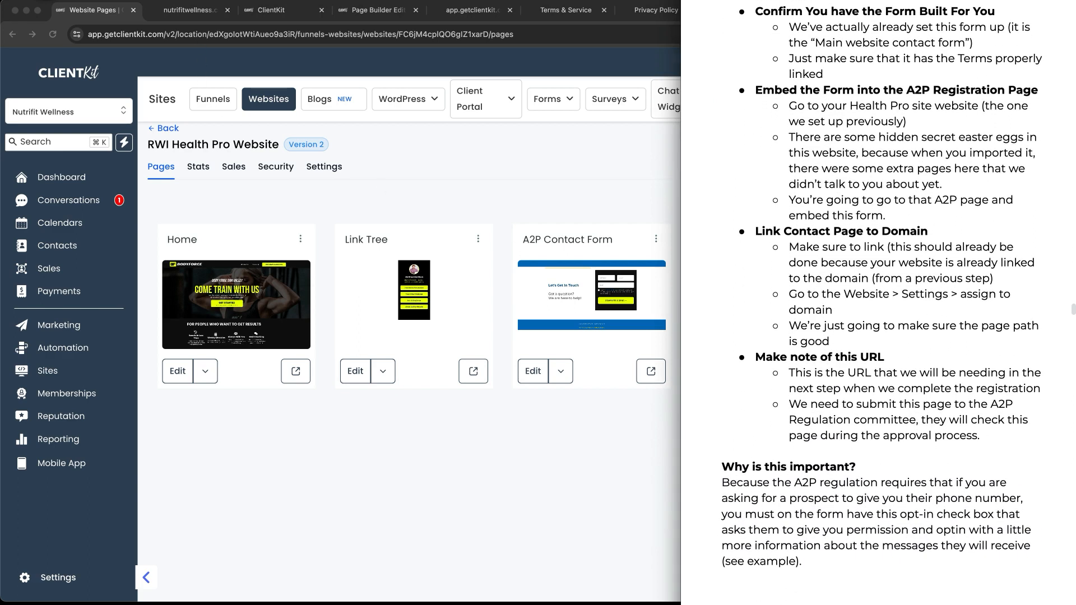
left_click_drag(907, 506, 1006, 507)
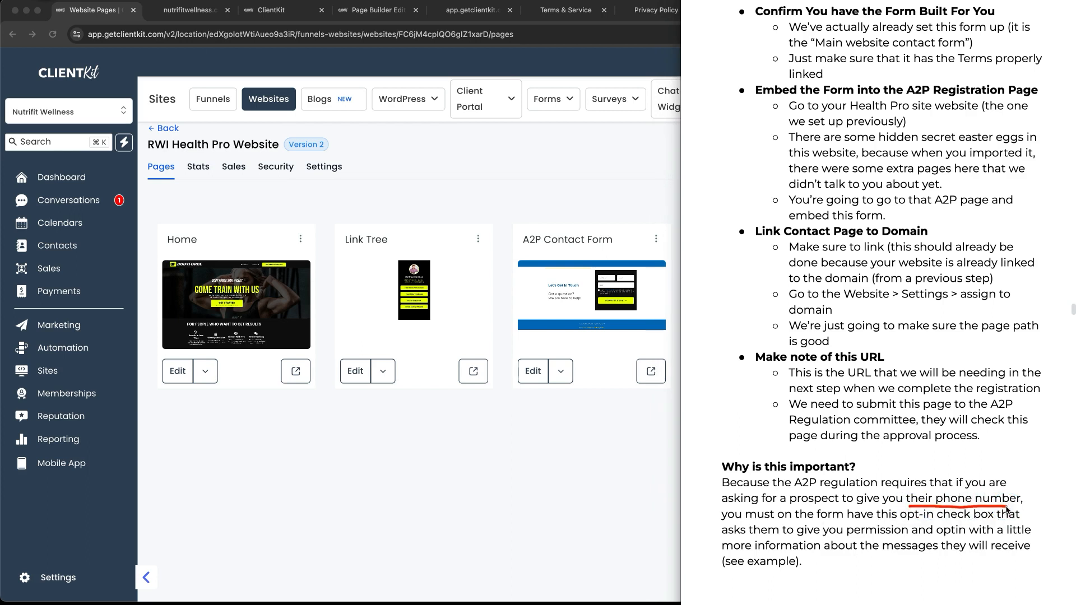
left_click_drag(904, 524, 986, 526)
- Read the training document's What's Next section and continue to the closing Setup Contact Page banner
scroll(905, 294, "down", 8)
scroll(904, 296, "down", 7)
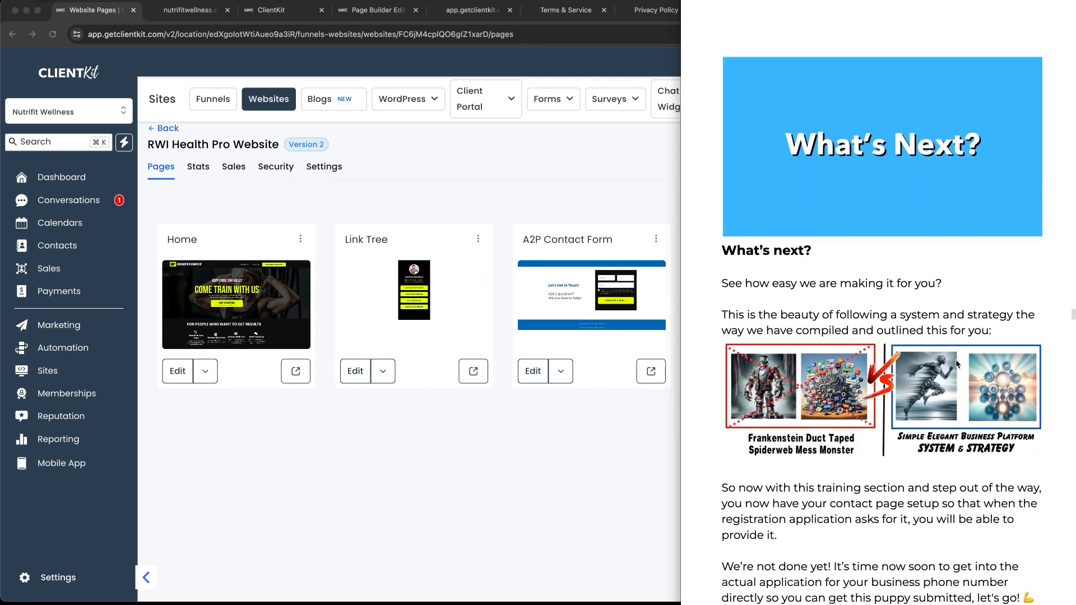
scroll(947, 357, "down", 1)
scroll(947, 357, "down", 3)
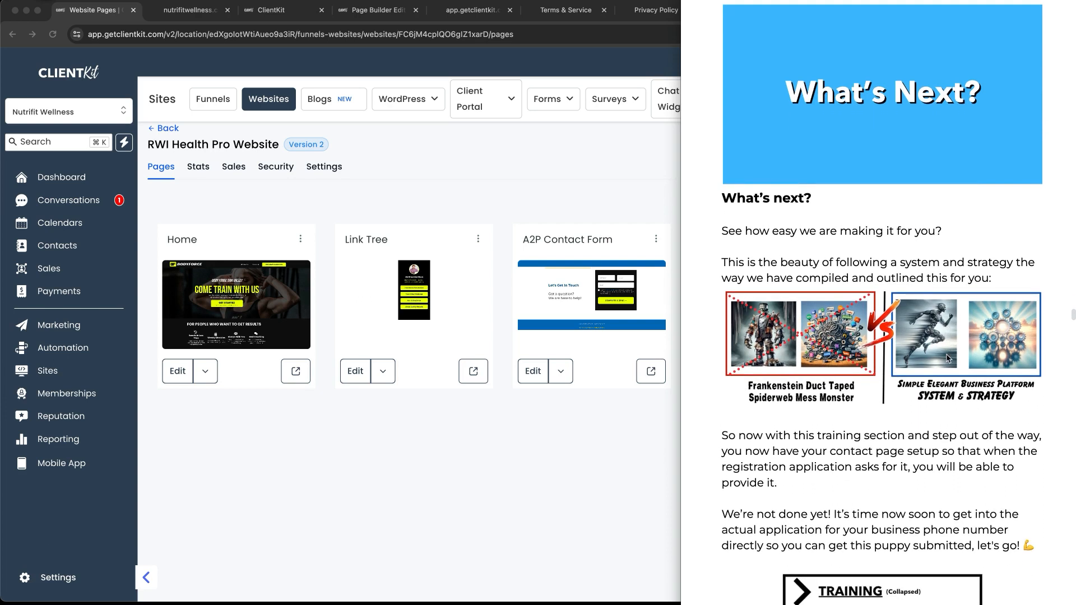
scroll(947, 360, "down", 1)
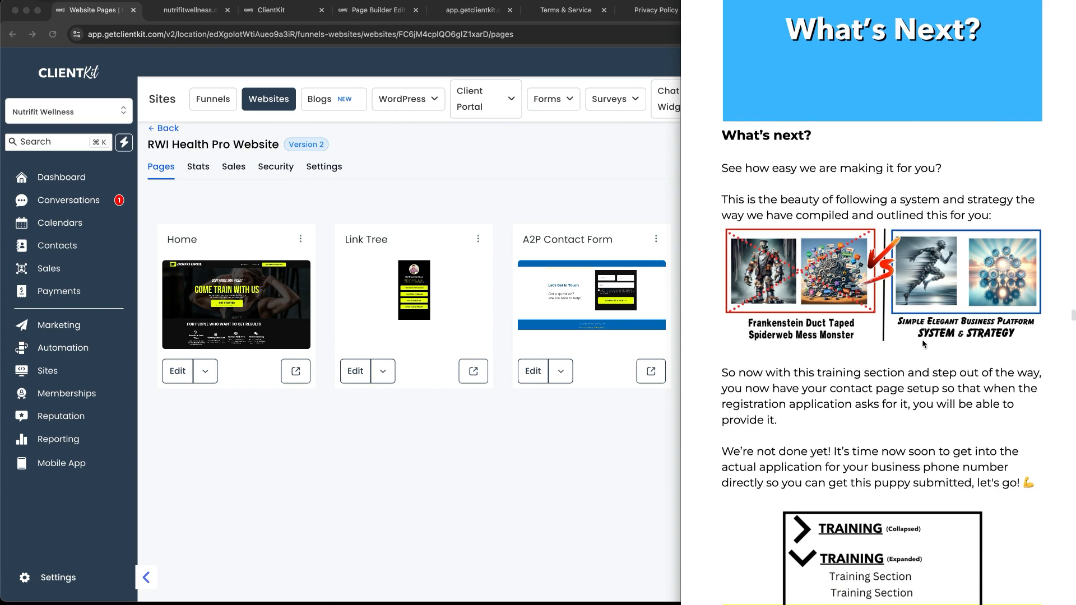
scroll(923, 344, "down", 3)
scroll(923, 343, "down", 5)
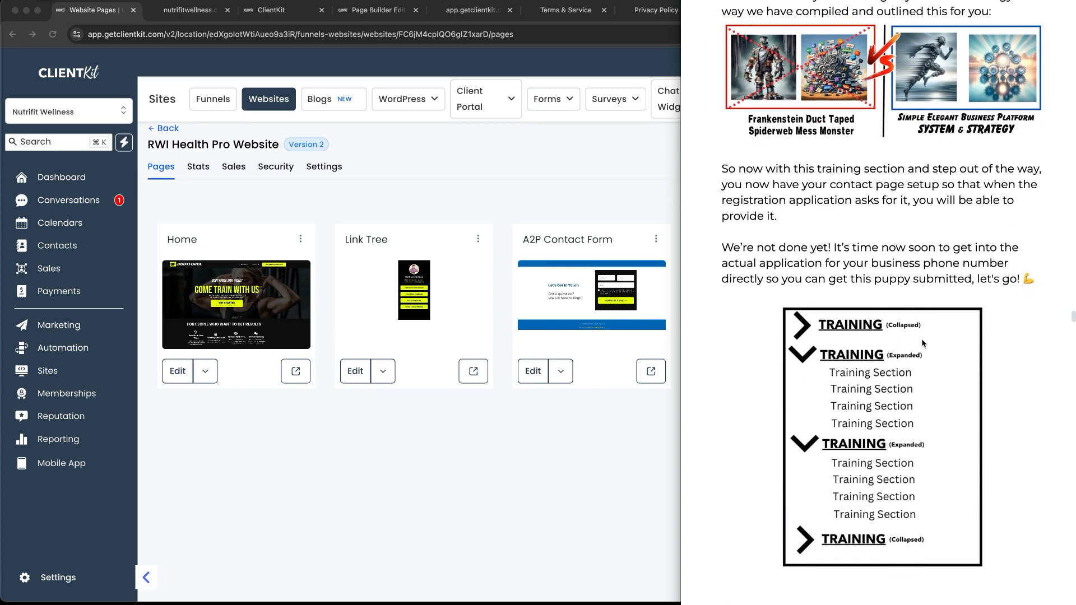
scroll(922, 338, "down", 9)
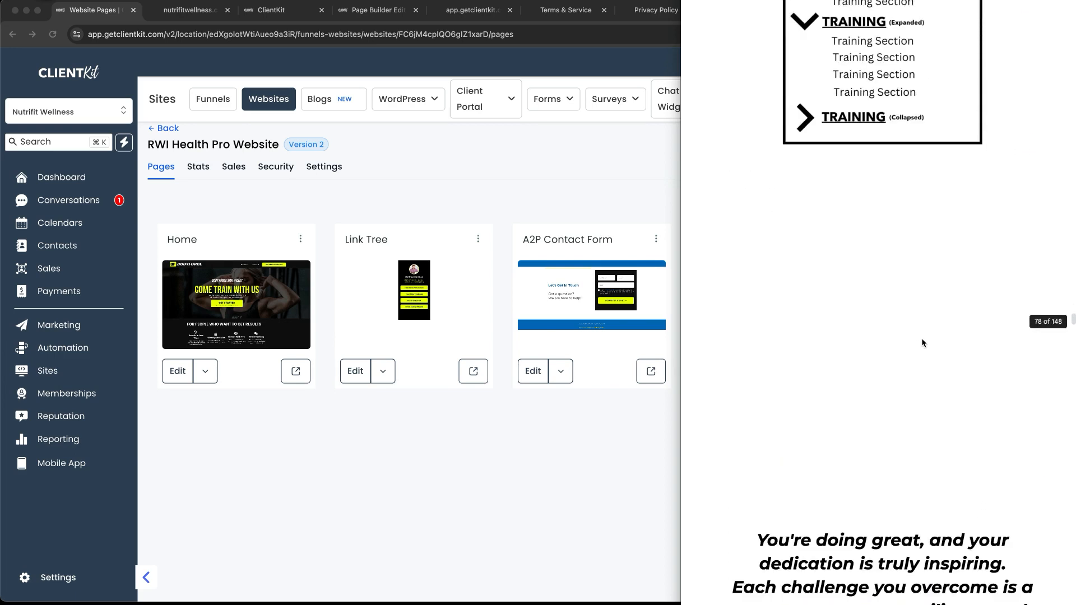
scroll(923, 340, "down", 3)
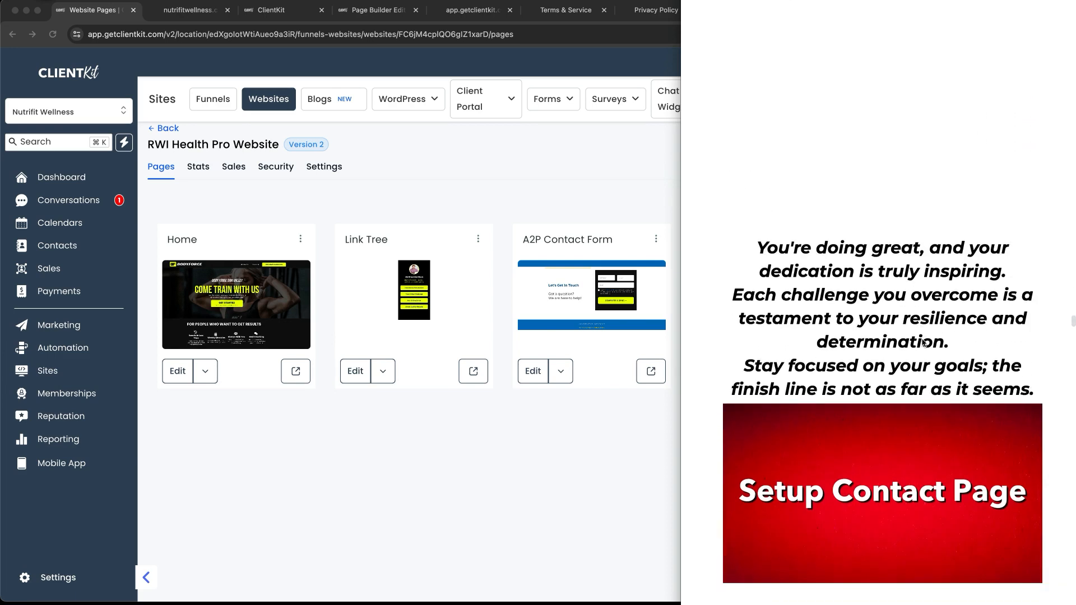